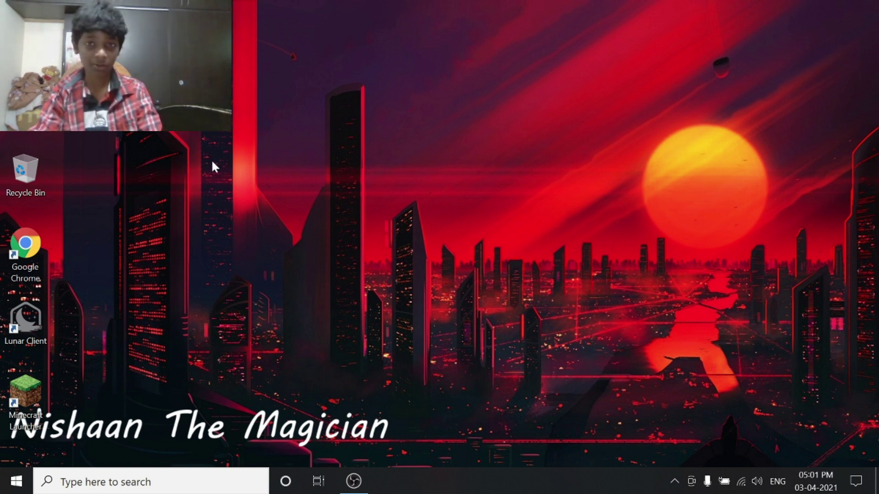
pyautogui.moveTo(256, 225); pyautogui.dragTo(4, 448)
pyautogui.moveTo(354, 322)
pyautogui.mouseDown()
pyautogui.moveTo(178, 2)
pyautogui.moveTo(73, 1)
pyautogui.mouseUp()
pyautogui.moveTo(551, 319); pyautogui.dragTo(435, 354)
pyautogui.moveTo(264, 186); pyautogui.dragTo(721, 276)
pyautogui.moveTo(307, 273); pyautogui.dragTo(747, 338)
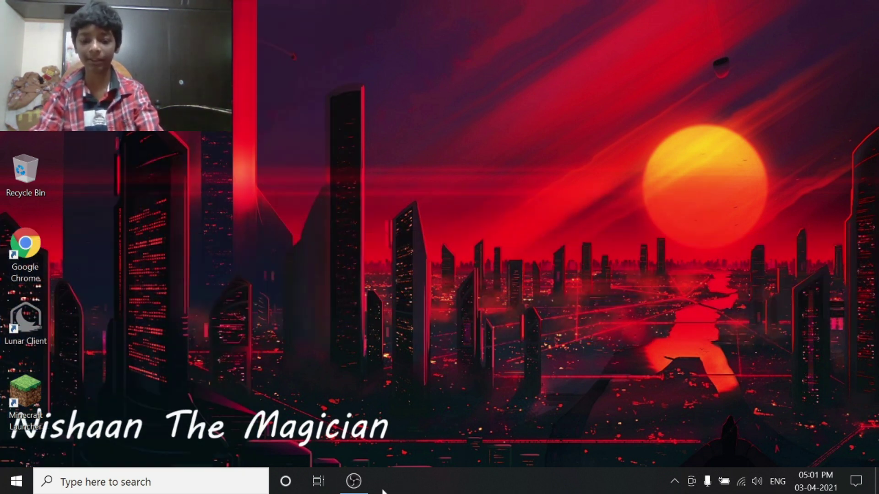
pyautogui.click(354, 481)
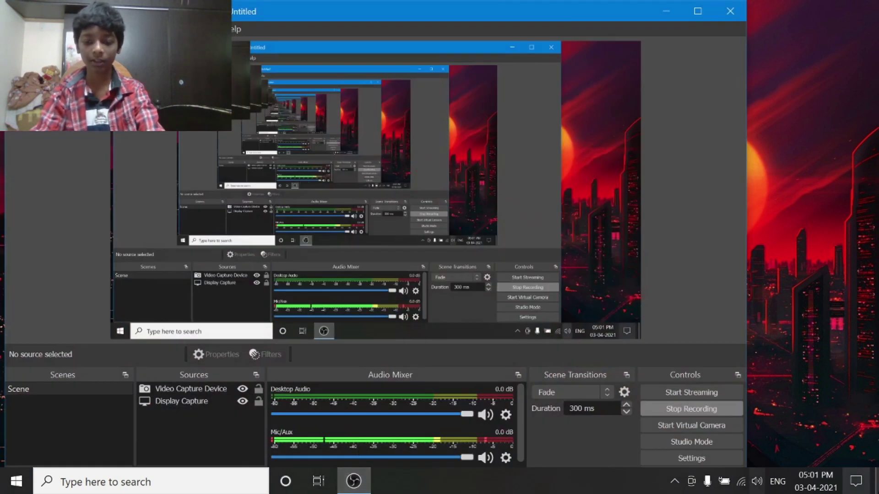
pyautogui.click(354, 481)
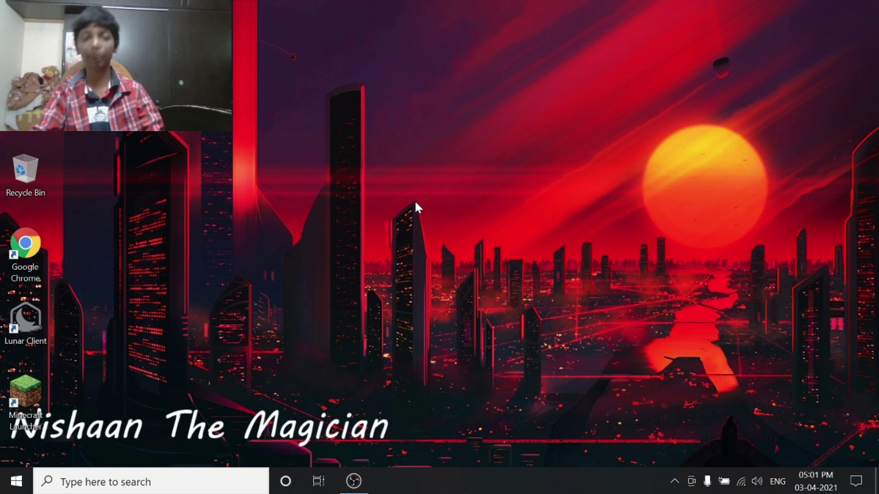
pyautogui.moveTo(268, 380); pyautogui.dragTo(18, 256)
pyautogui.rightClick(324, 238)
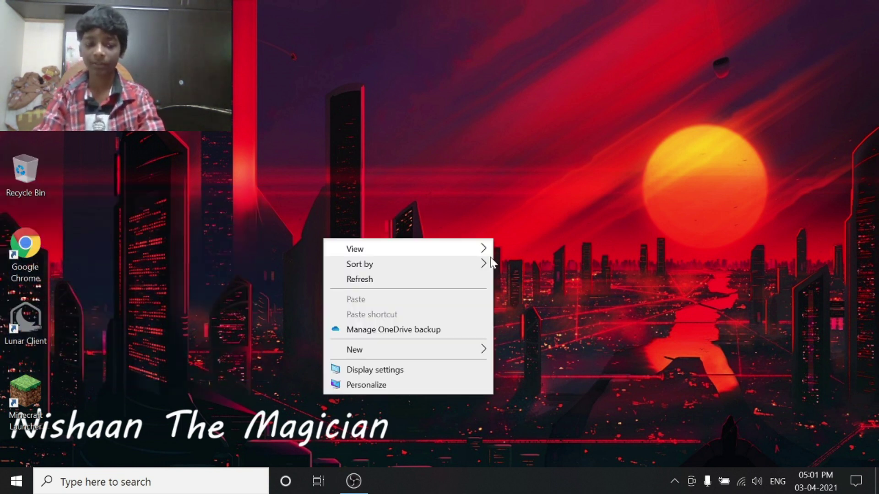
pyautogui.click(398, 277)
# Find and open the Microsoft Store.
pyautogui.click(4, 487)
pyautogui.write('Mir')
pyautogui.press('BackSpace')
pyautogui.press('BackSpace')
pyautogui.press('BackSpace')
pyautogui.write('Mic')
pyautogui.press('Return')
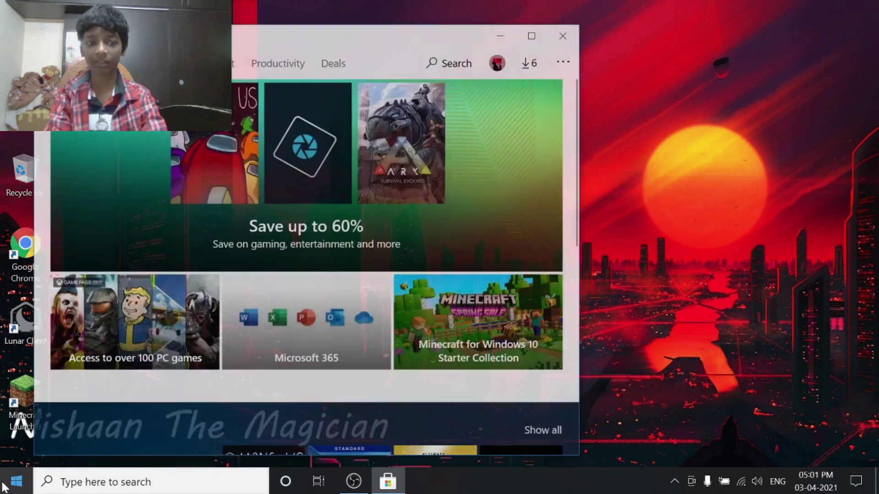
# Search the store for "Icon" and install the Pichon - Free Icons app.
pyautogui.click(456, 71)
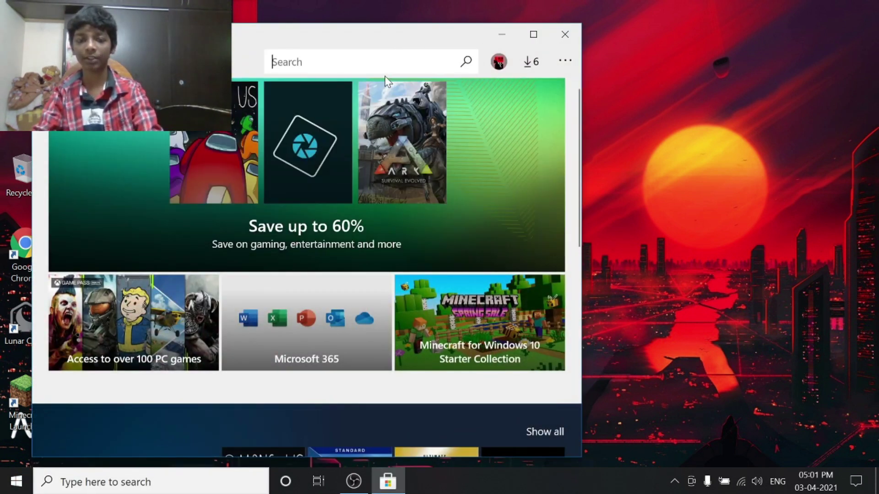
pyautogui.write('inco')
pyautogui.press('BackSpace')
pyautogui.press('BackSpace')
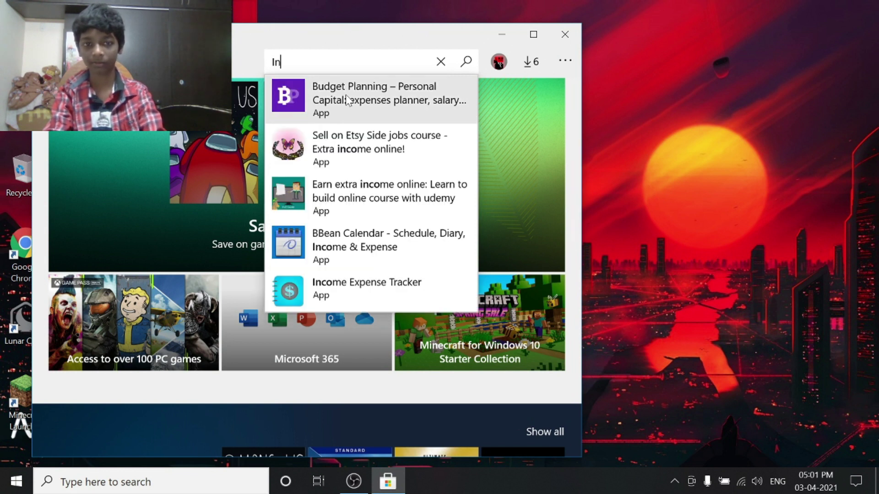
pyautogui.write('con')
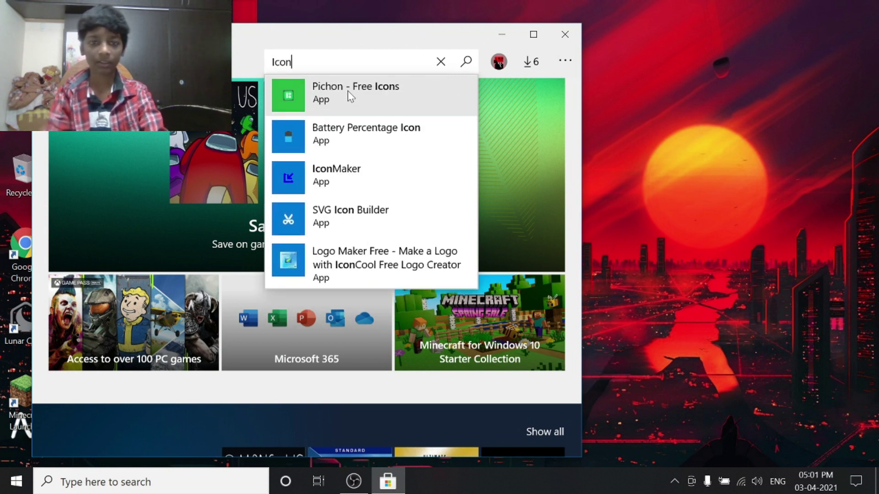
pyautogui.click(323, 98)
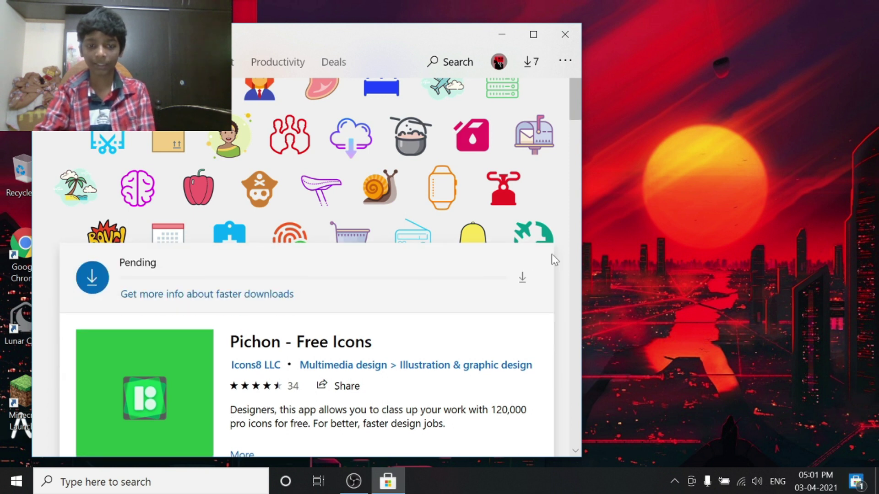
pyautogui.scroll(-2, 330, 265)
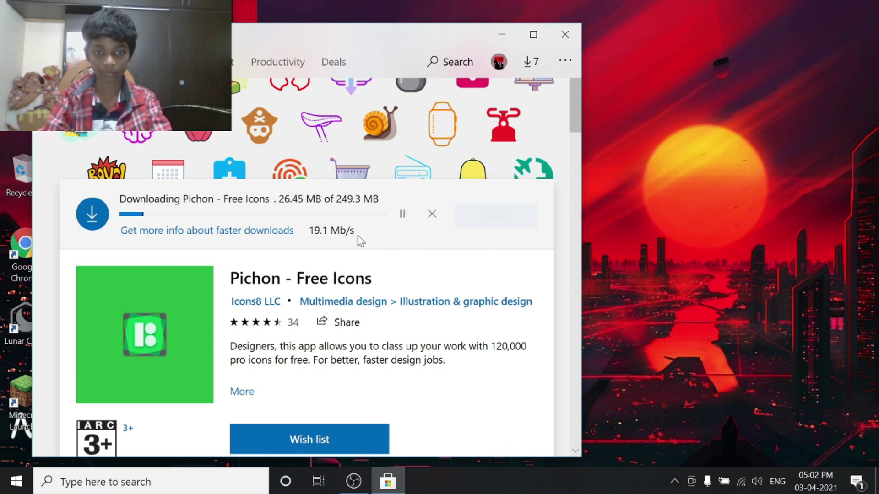
pyautogui.press('super+d')
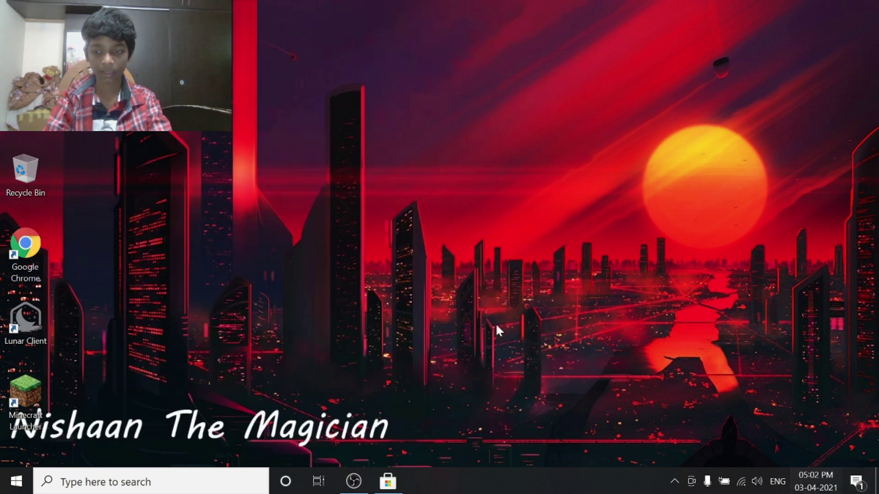
pyautogui.rightClick(360, 233)
pyautogui.click(385, 274)
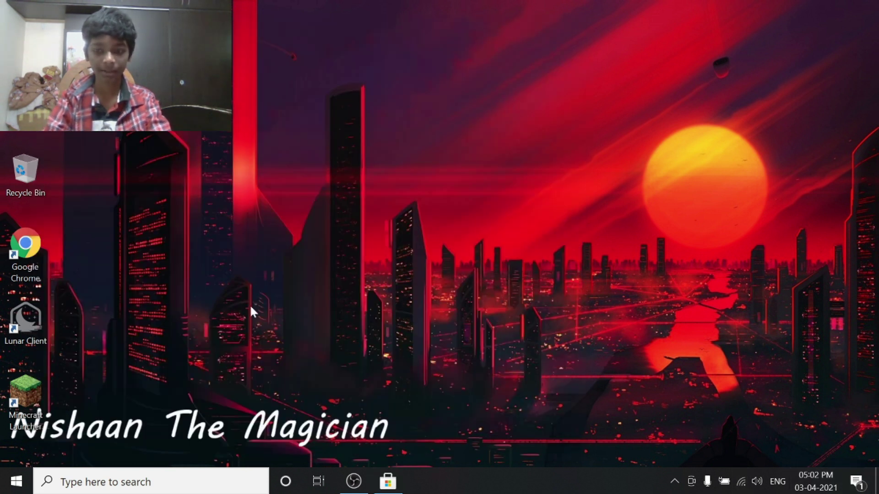
pyautogui.moveTo(76, 437); pyautogui.dragTo(369, 261)
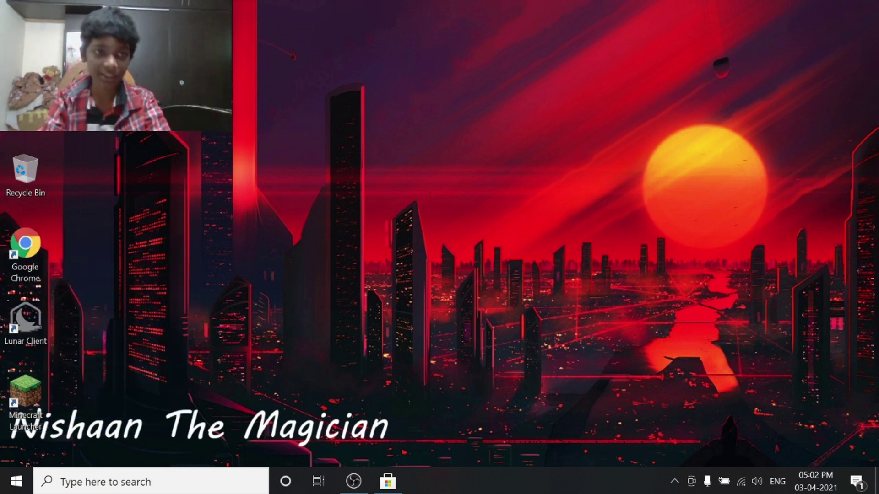
pyautogui.moveTo(127, 272); pyautogui.dragTo(92, 117)
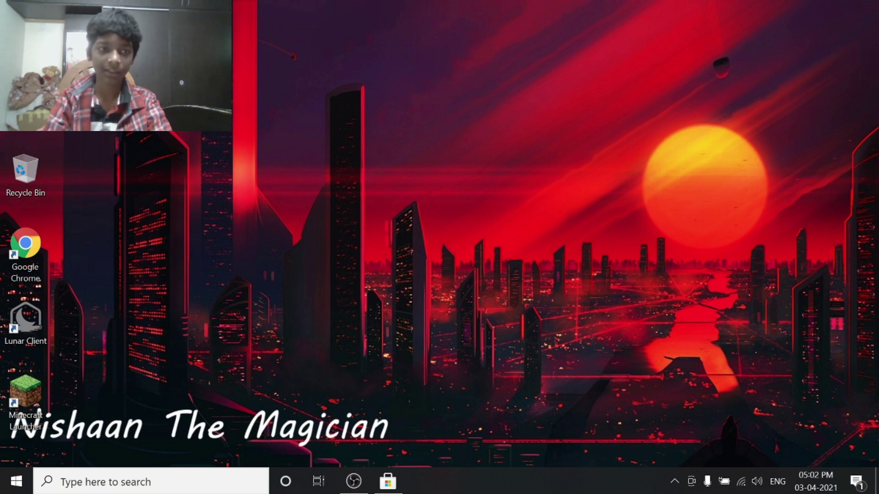
pyautogui.moveTo(183, 128); pyautogui.dragTo(2, 467)
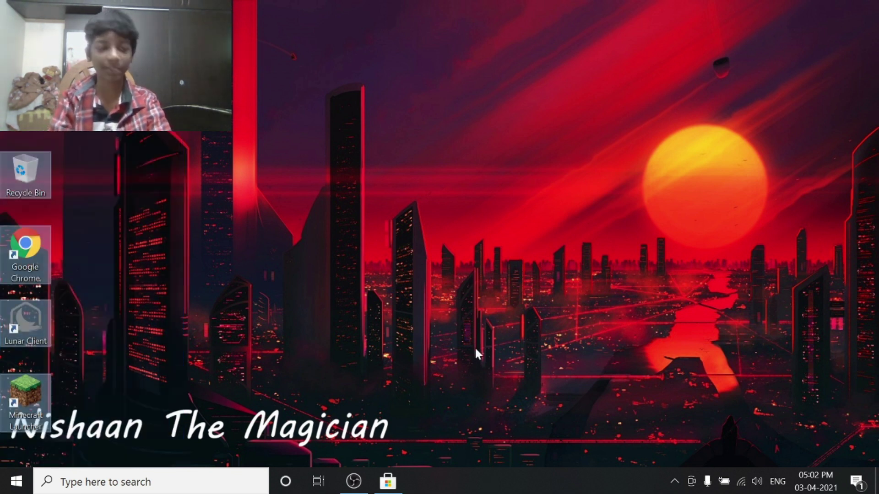
pyautogui.rightClick(368, 251)
pyautogui.click(430, 294)
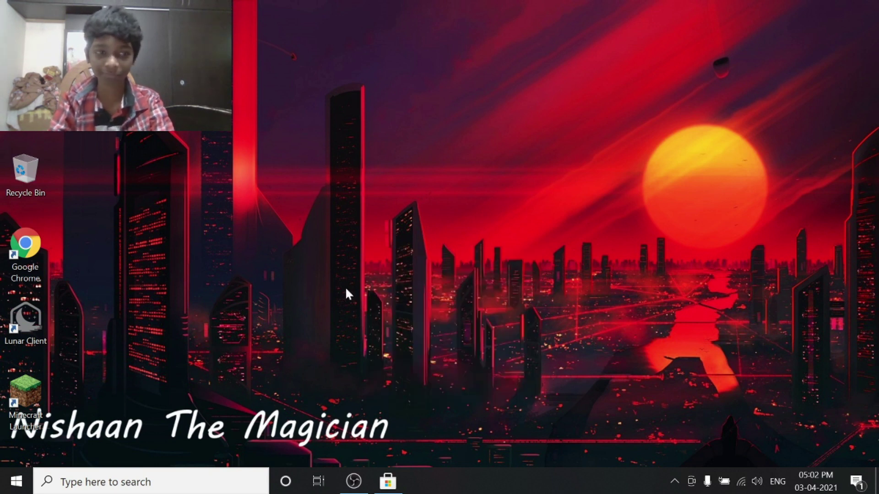
pyautogui.doubleClick(35, 168)
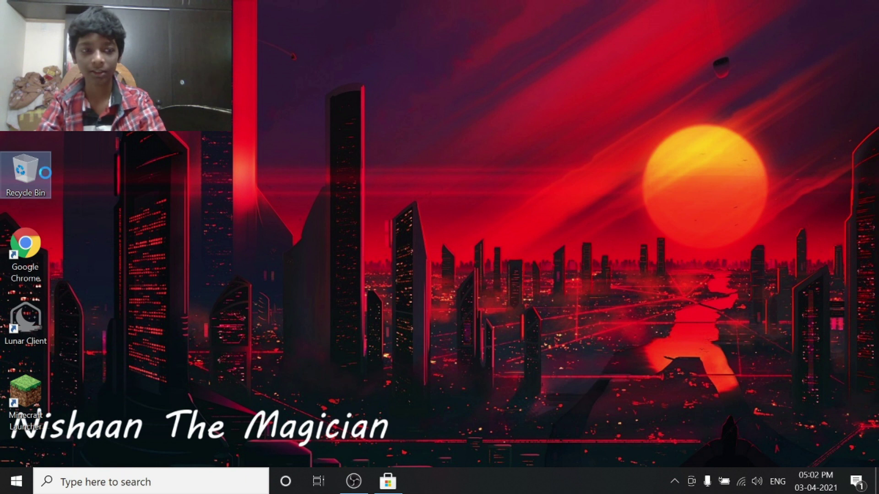
pyautogui.rightClick(24, 163)
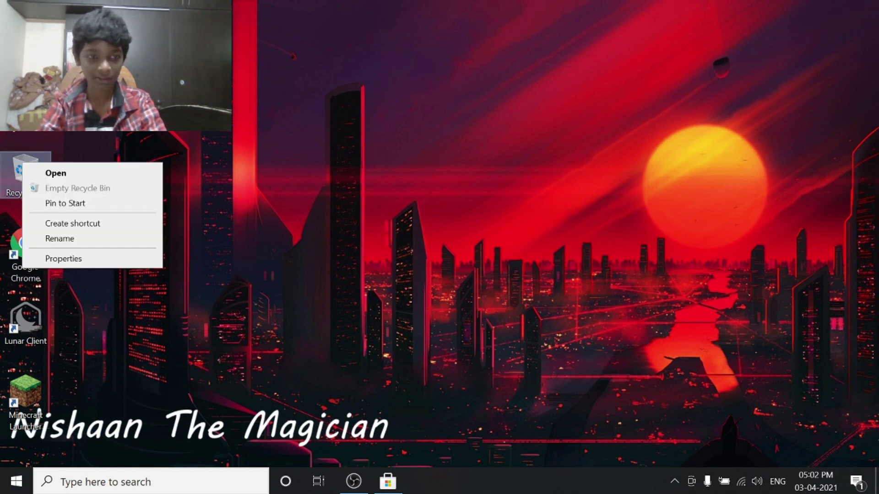
pyautogui.rightClick(20, 106)
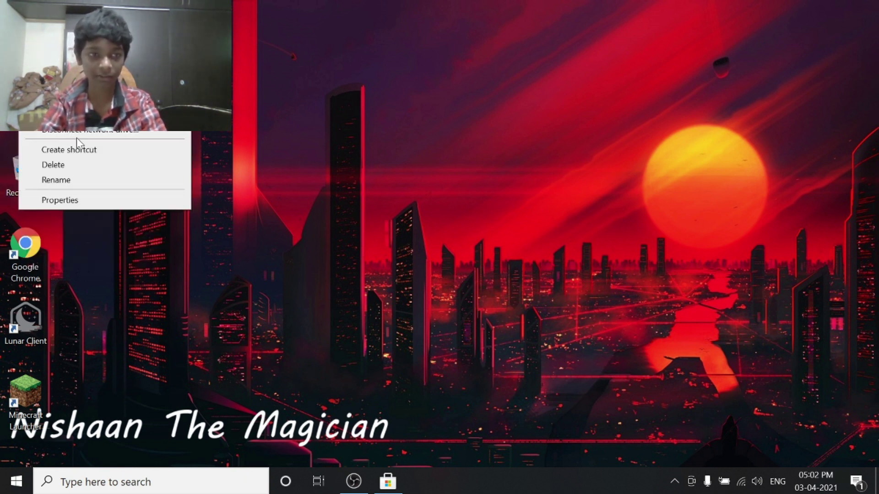
pyautogui.press('super')
pyautogui.press('super')
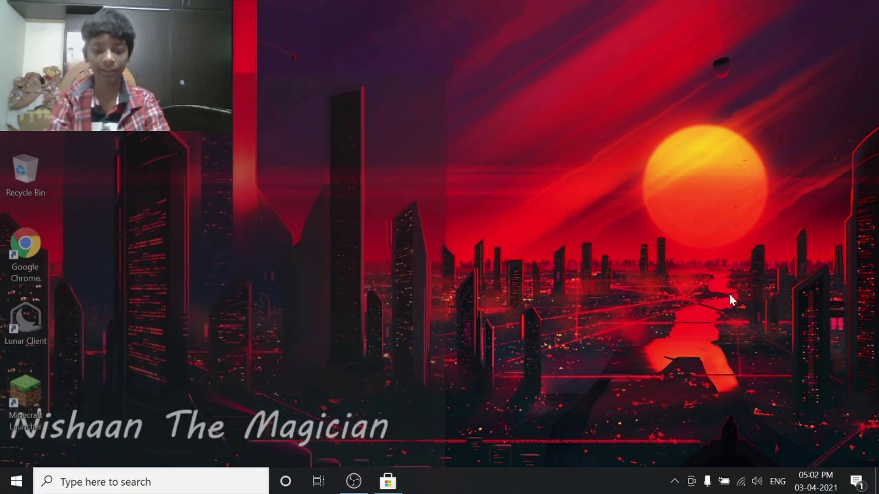
# View the desktop icon settings through the Themes page of the personalization settings, and close both windows.
pyautogui.rightClick(730, 298)
pyautogui.click(750, 443)
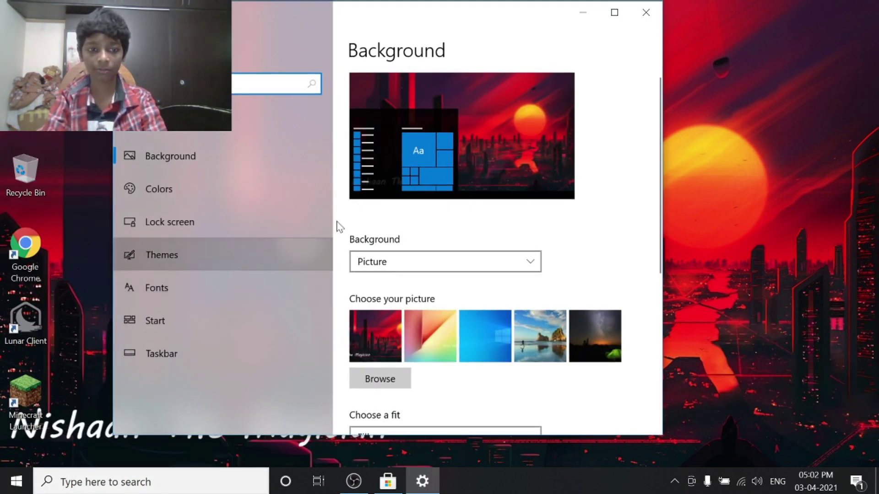
pyautogui.click(240, 262)
pyautogui.scroll(-10, 449, 284)
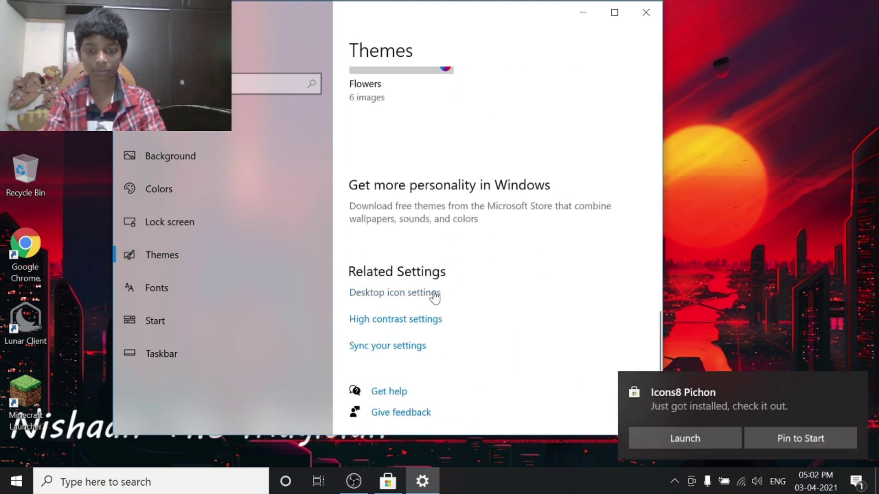
pyautogui.click(393, 295)
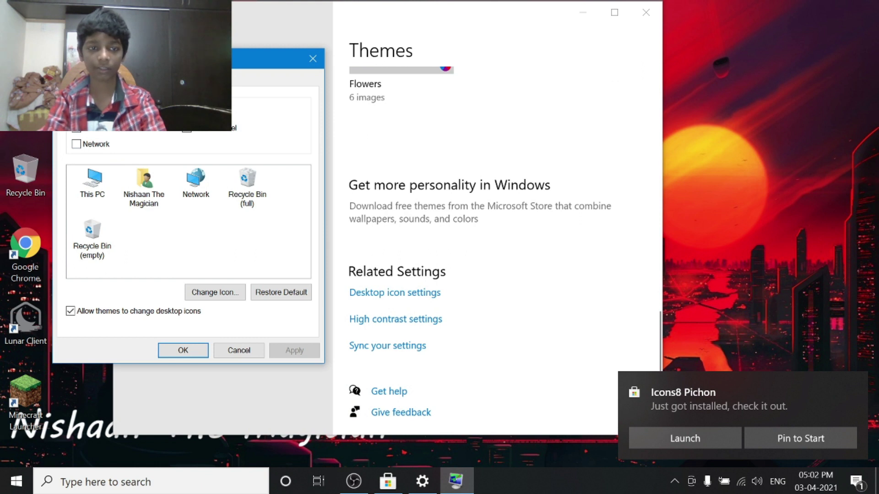
pyautogui.moveTo(242, 75); pyautogui.dragTo(327, 34)
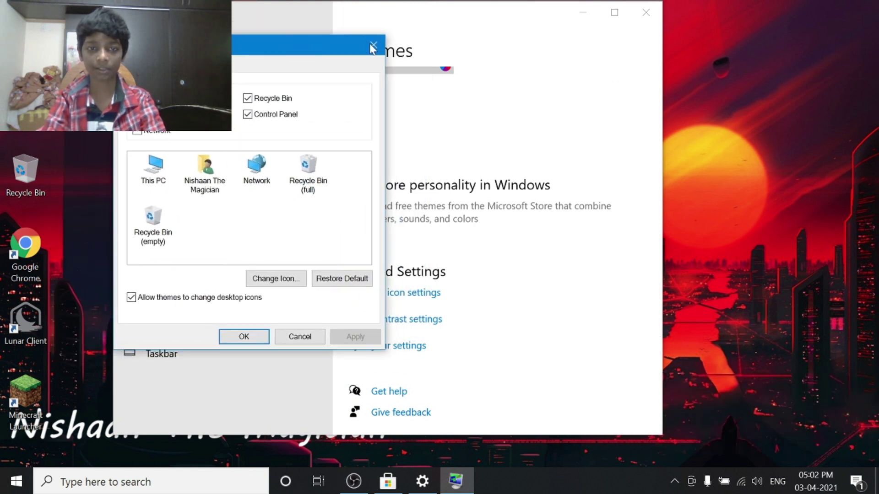
pyautogui.click(366, 41)
pyautogui.click(630, 12)
pyautogui.hotkey('alt', 'F4')
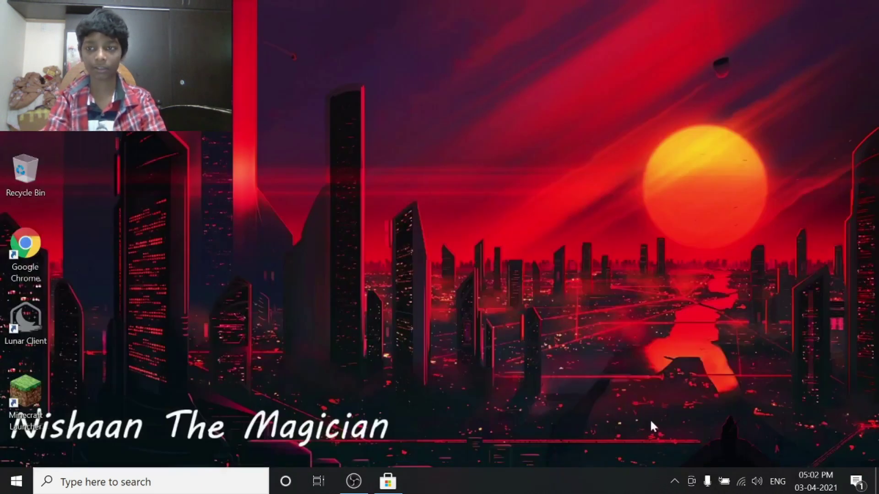
# Launch the installed Pichon app from its Microsoft Store page and move its window to the middle of the desktop.
pyautogui.press('super+a')
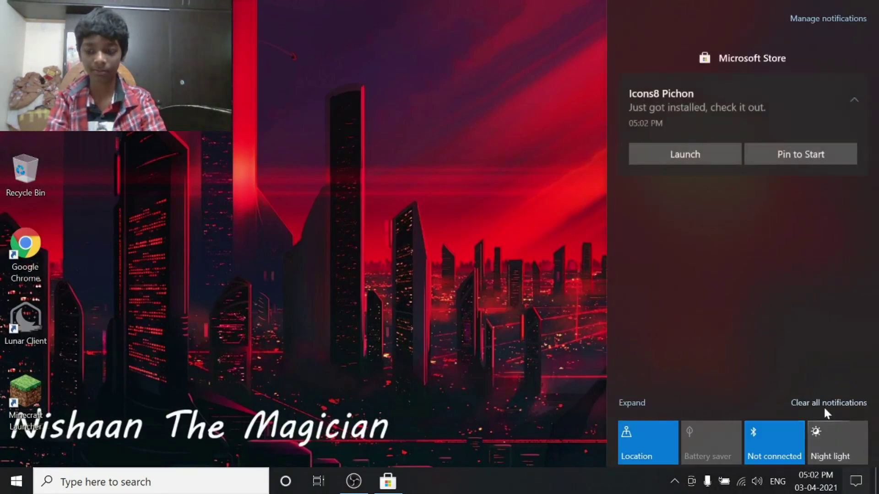
pyautogui.click(388, 482)
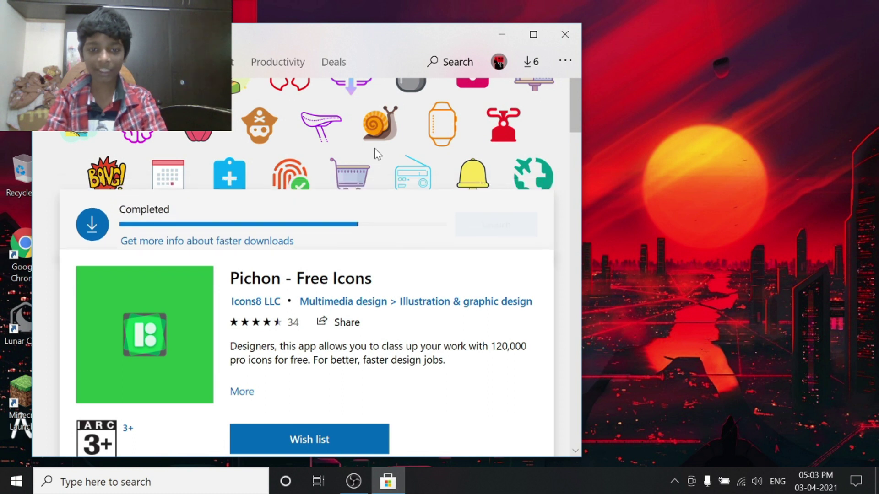
pyautogui.click(564, 33)
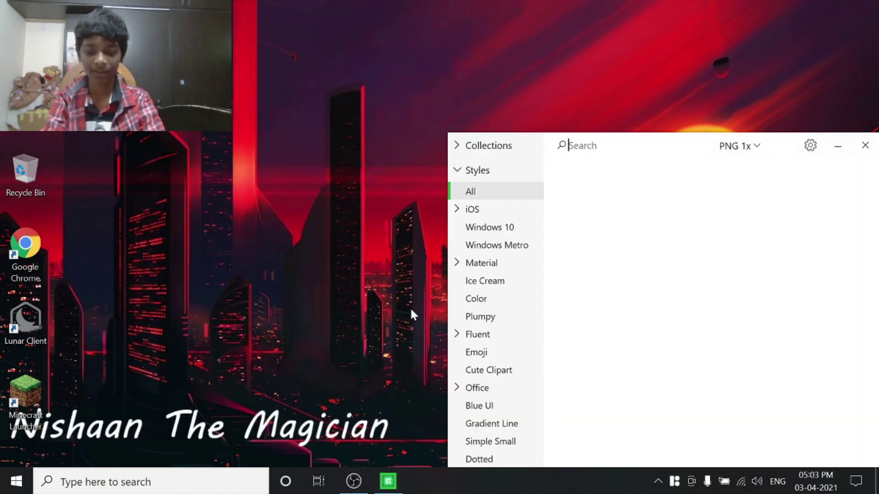
pyautogui.moveTo(674, 151); pyautogui.dragTo(454, 47)
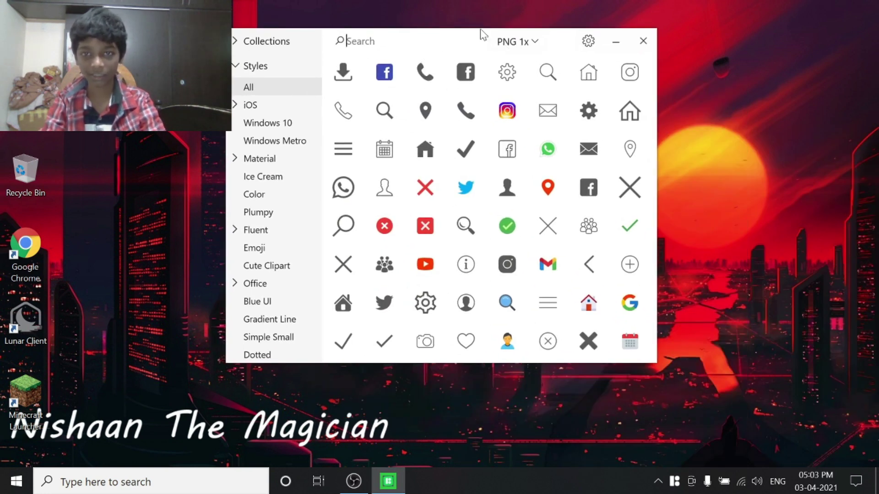
# Set Pichon's icon format to ICO and turn on Dark Mode in its general settings.
pyautogui.click(532, 44)
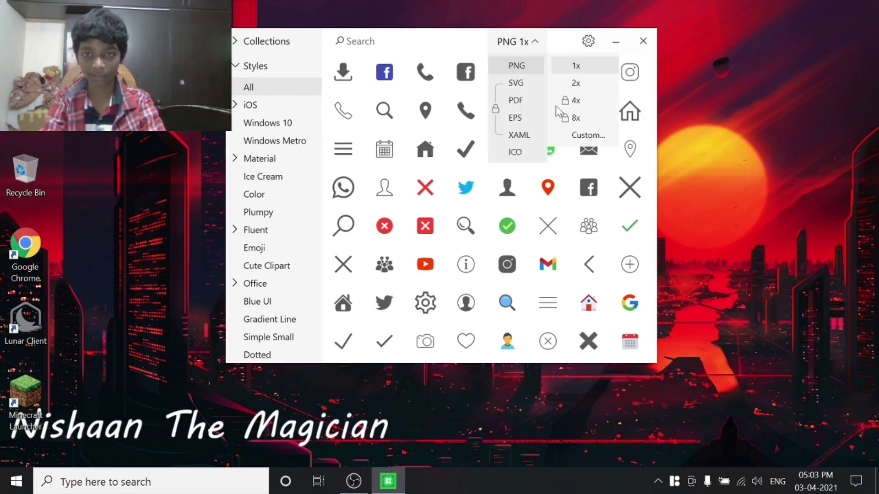
pyautogui.click(517, 151)
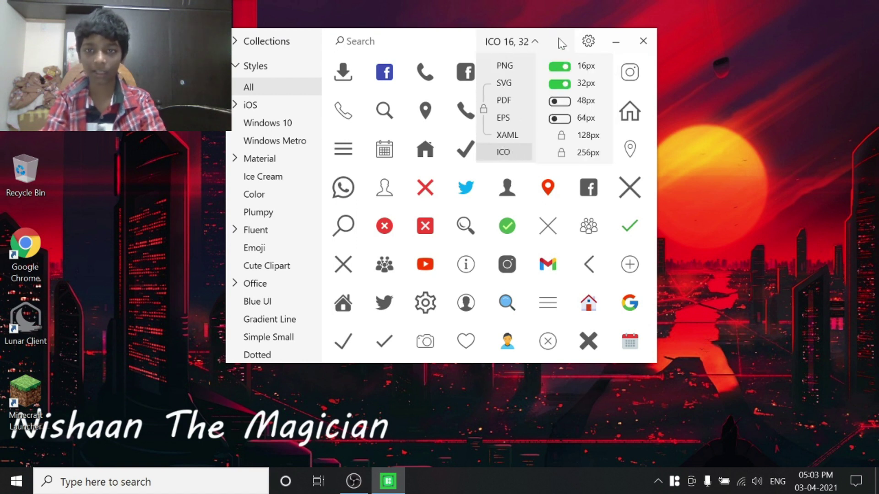
pyautogui.click(587, 42)
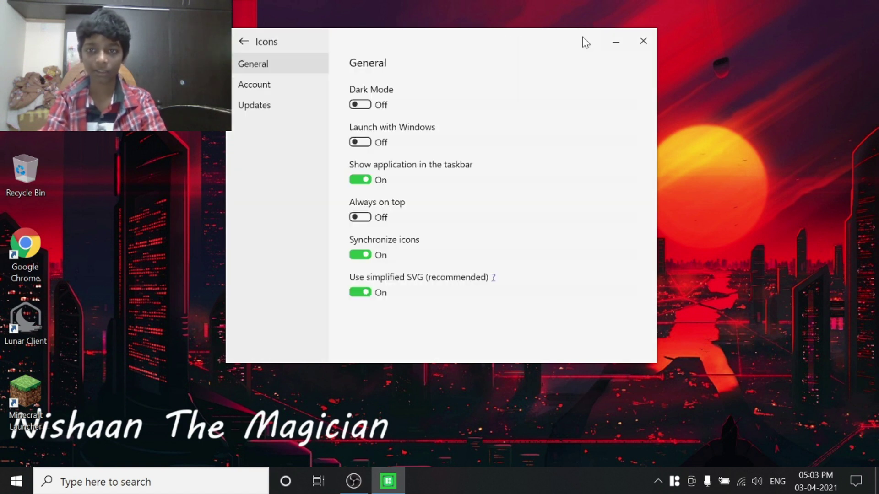
pyautogui.click(359, 105)
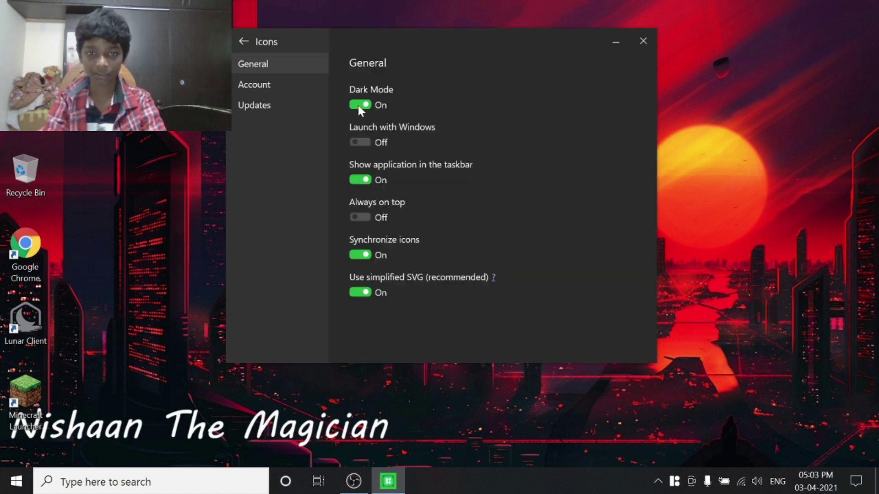
pyautogui.click(242, 43)
# Recolor the icons to fully saturated magenta #FFFF00B4.
pyautogui.click(559, 42)
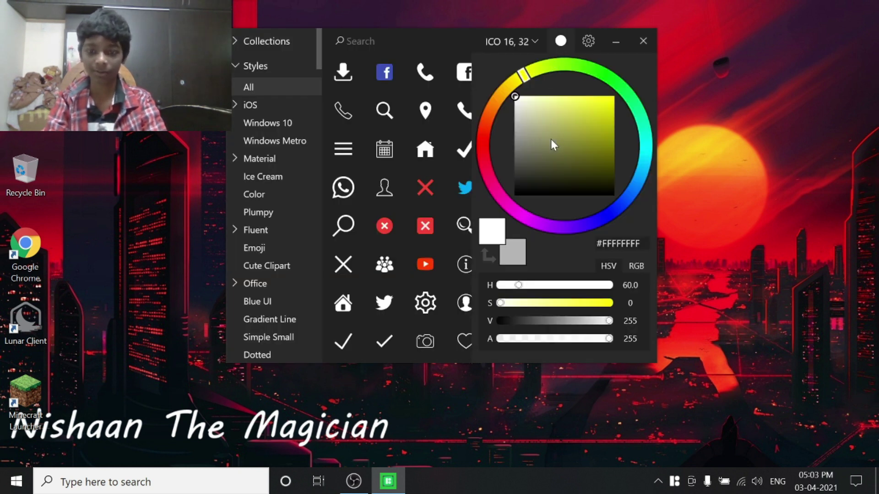
pyautogui.moveTo(505, 205); pyautogui.dragTo(505, 204)
pyautogui.moveTo(549, 145); pyautogui.dragTo(659, 84)
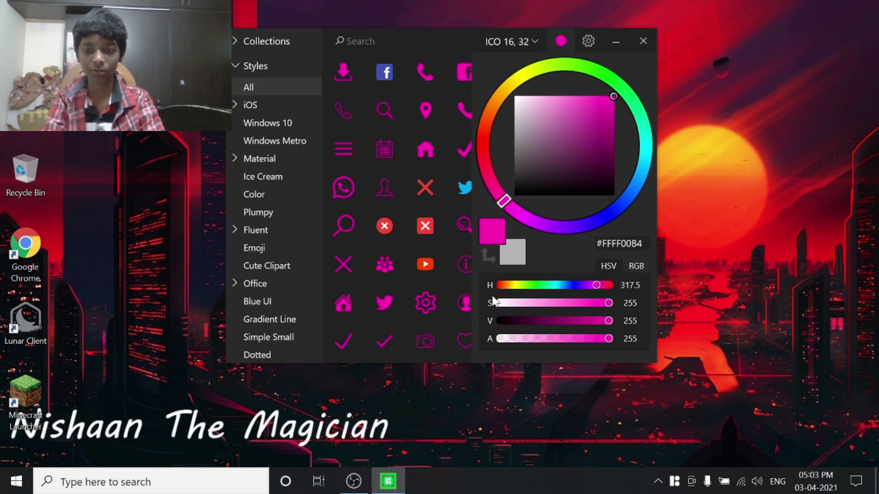
# Show only the Windows 10 style icons and close the color picker.
pyautogui.click(266, 123)
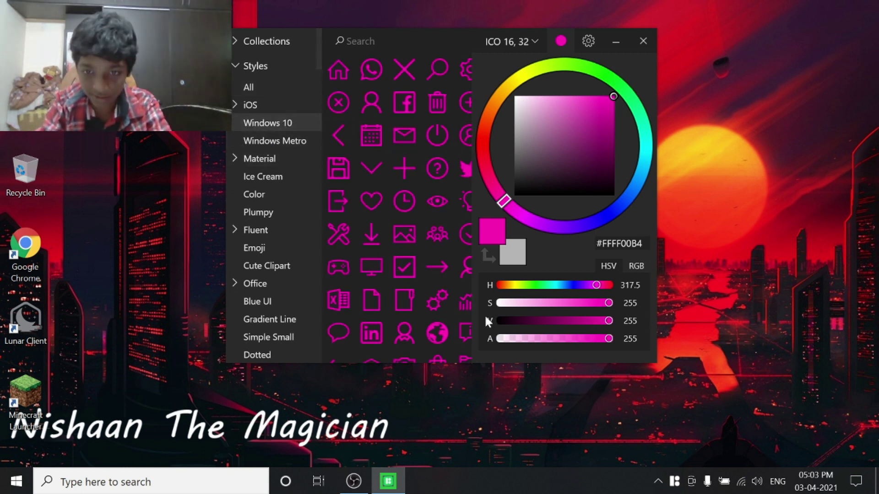
pyautogui.click(550, 39)
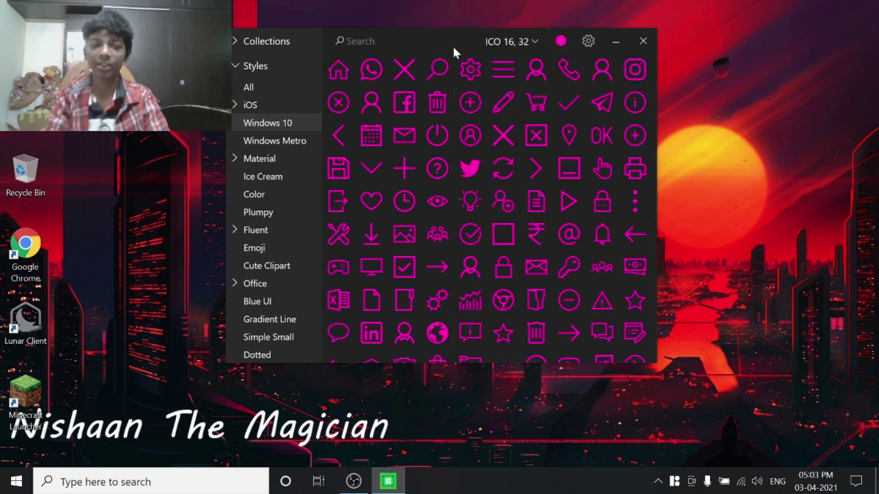
pyautogui.moveTo(117, 409); pyautogui.dragTo(2, 250)
pyautogui.click(353, 41)
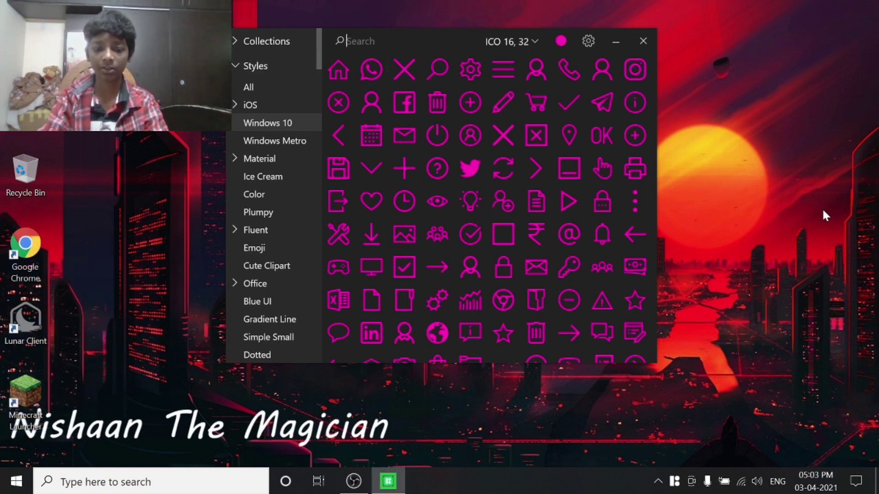
# Switch to File Explorer and open the Documents folder.
pyautogui.rightClick(468, 221)
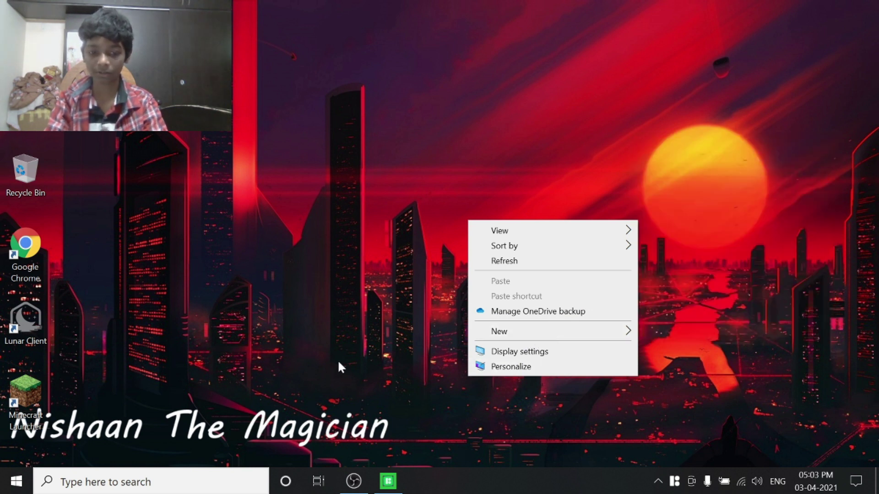
pyautogui.press('super')
pyautogui.press('super+e')
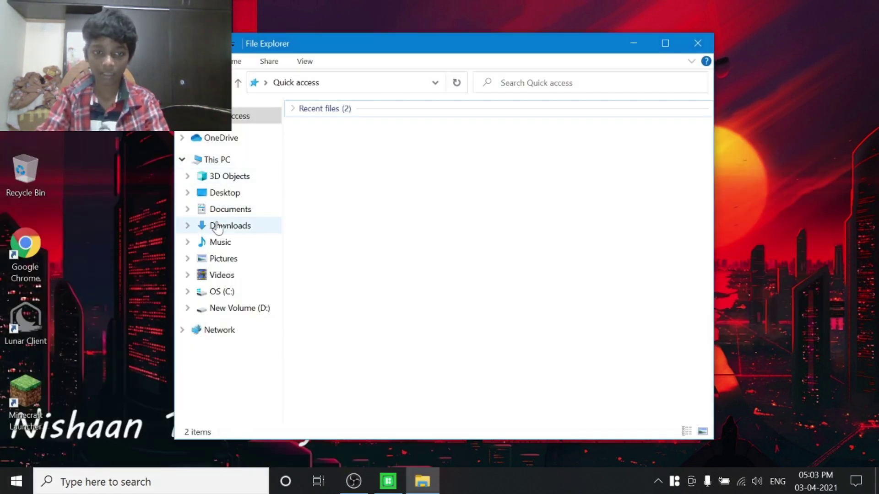
pyautogui.click(217, 225)
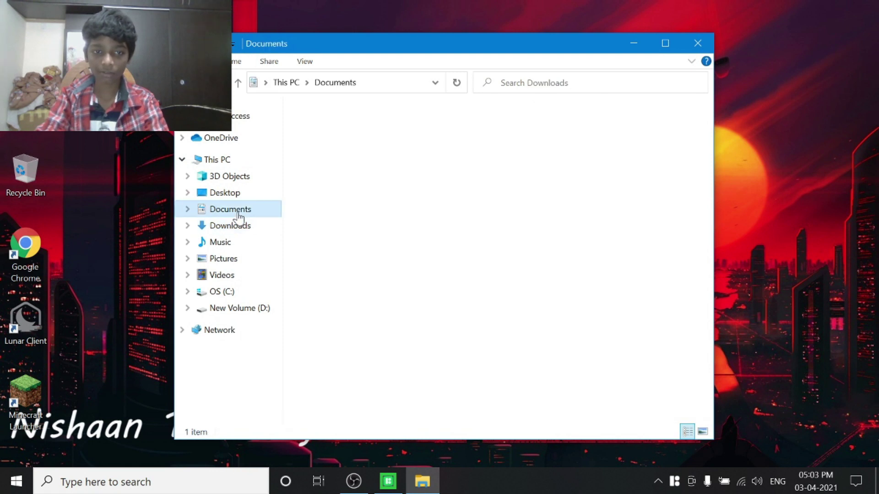
pyautogui.click(231, 209)
# Create a folder named Ic in Documents and open it.
pyautogui.moveTo(355, 255); pyautogui.dragTo(550, 257)
pyautogui.rightClick(518, 255)
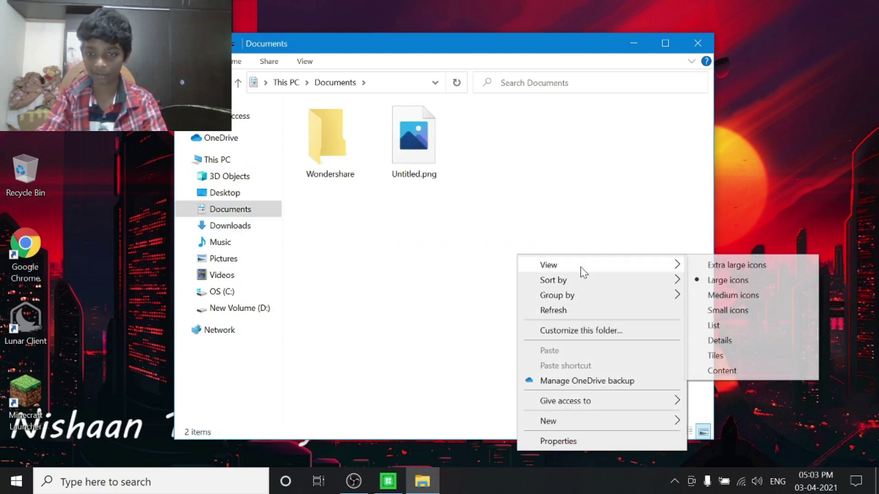
pyautogui.moveTo(600, 420)
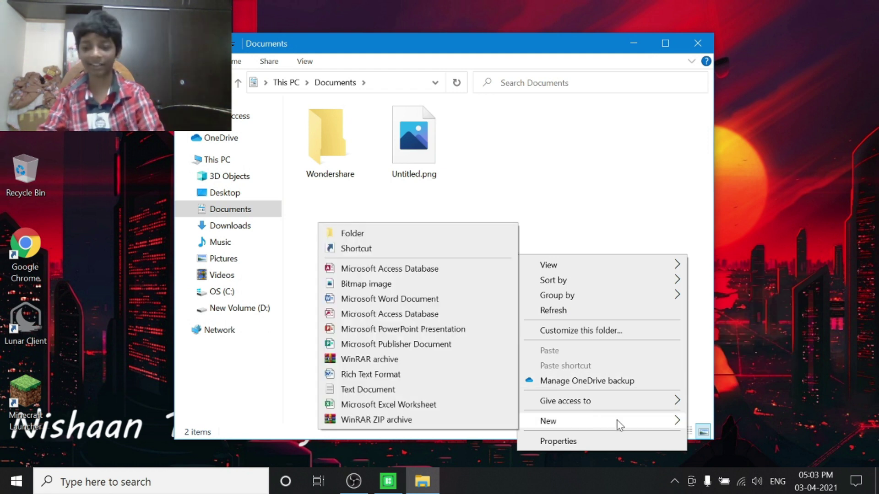
pyautogui.click(403, 235)
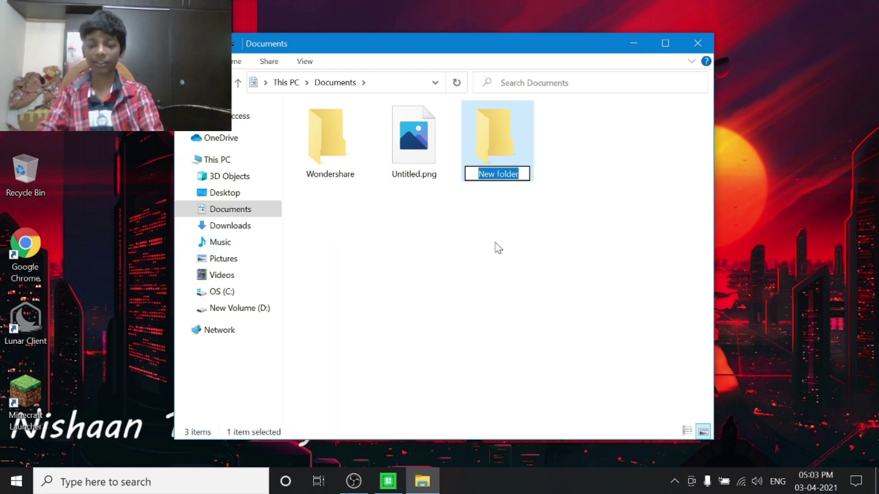
pyautogui.press('BackSpace')
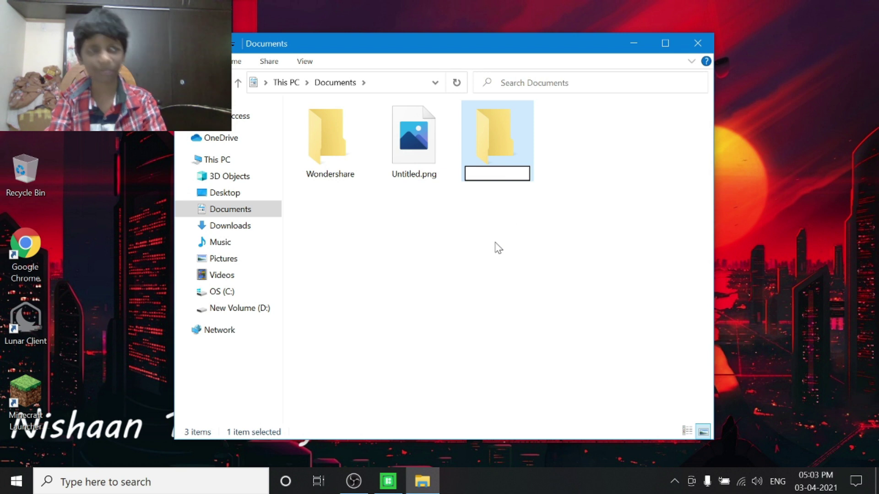
pyautogui.write('Ic')
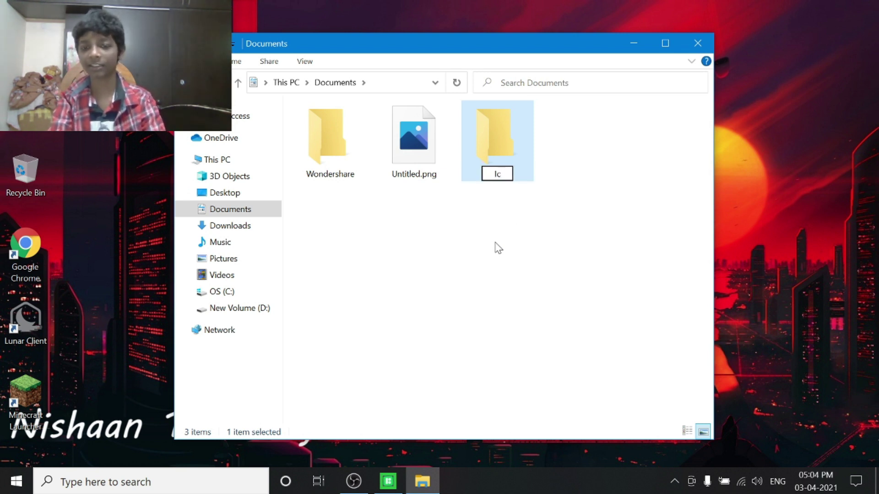
pyautogui.press('Return')
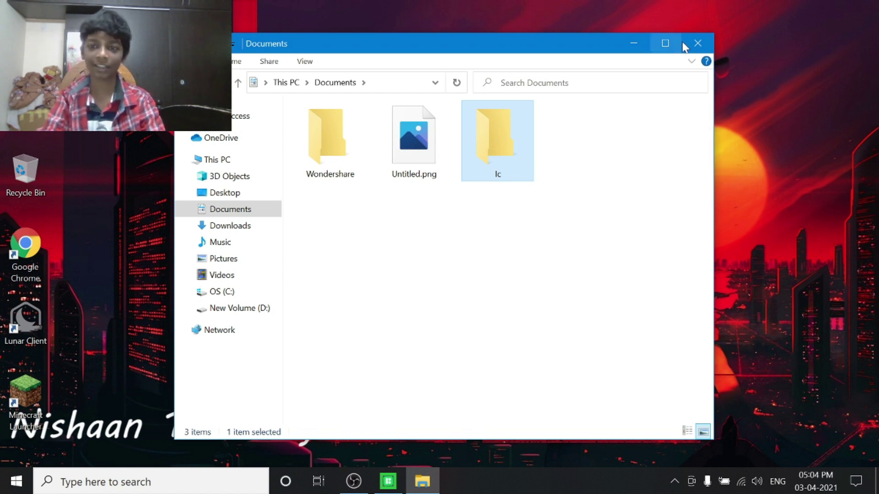
pyautogui.doubleClick(491, 134)
pyautogui.hscroll(2, 476, 172)
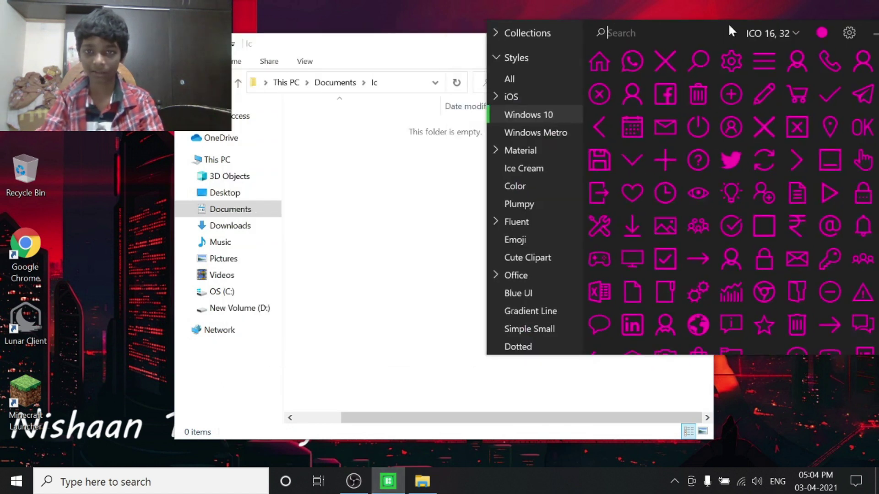
# Place the Pichon window beside the Ic folder, search for Chrome, and copy the Chrome icon into the folder.
pyautogui.moveTo(471, 32); pyautogui.dragTo(733, 24)
pyautogui.click(609, 33)
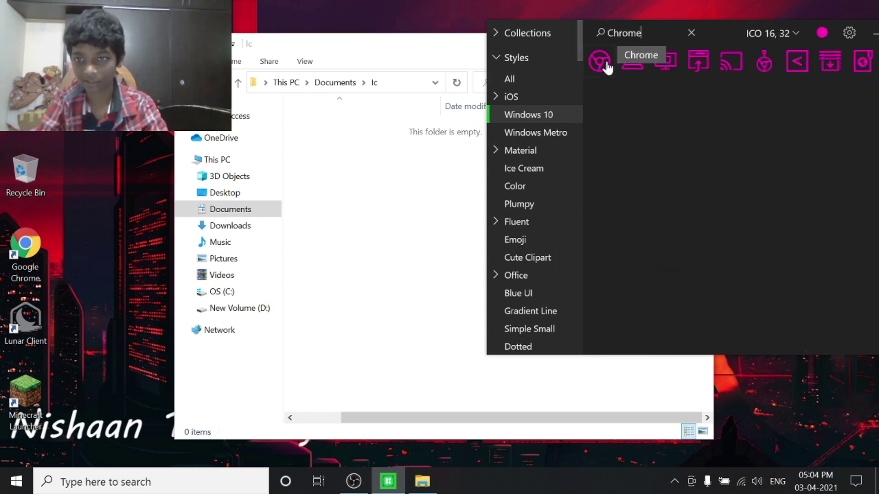
pyautogui.moveTo(540, 114); pyautogui.dragTo(513, 169)
pyautogui.click(386, 189)
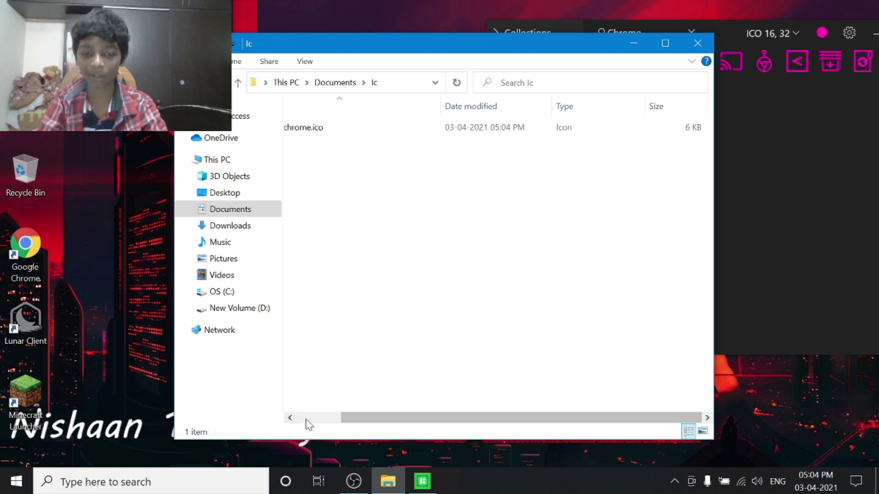
pyautogui.hscroll(-3, 275, 426)
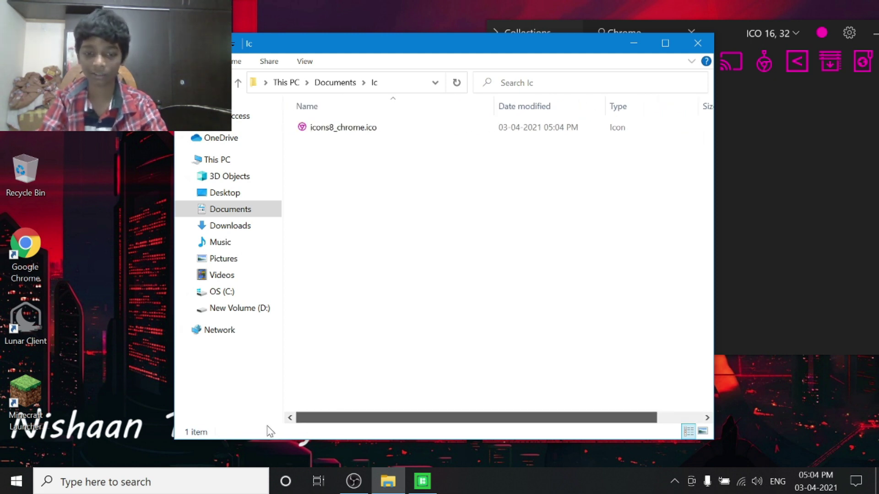
# Search Pichon for Discord and copy the Discord icon into the Ic folder.
pyautogui.hotkey('alt', 'Tab')
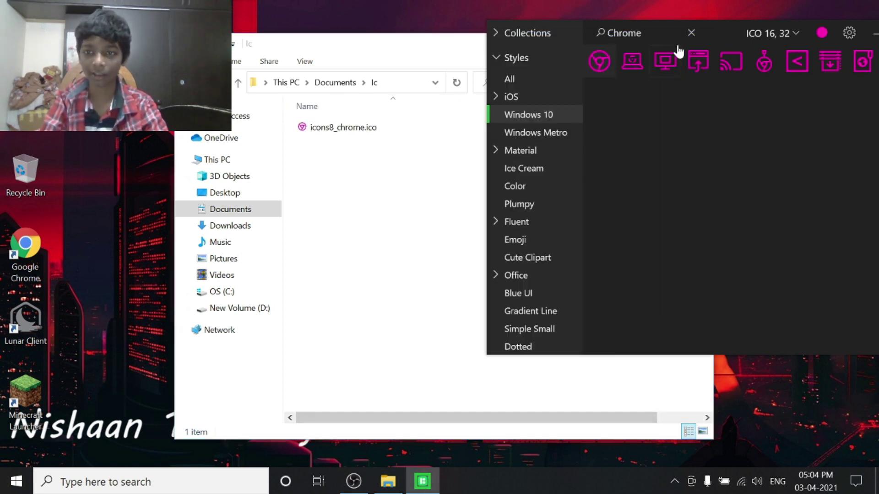
pyautogui.click(690, 33)
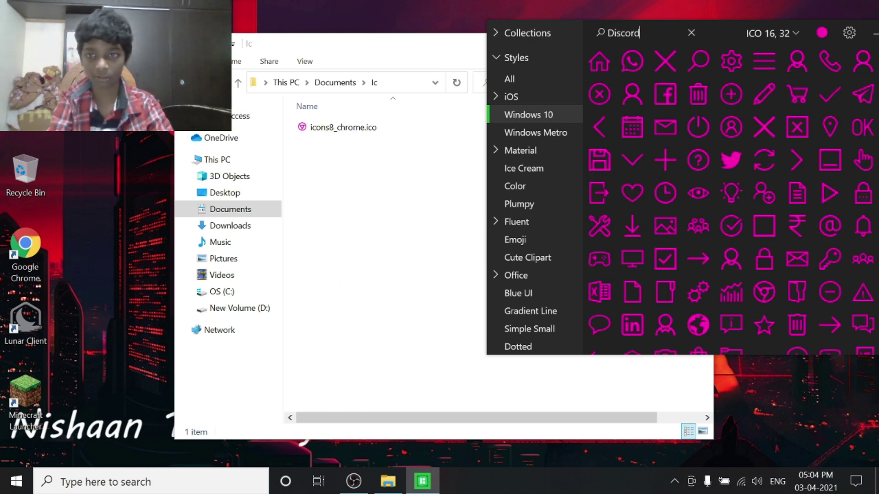
pyautogui.moveTo(599, 61); pyautogui.dragTo(378, 171)
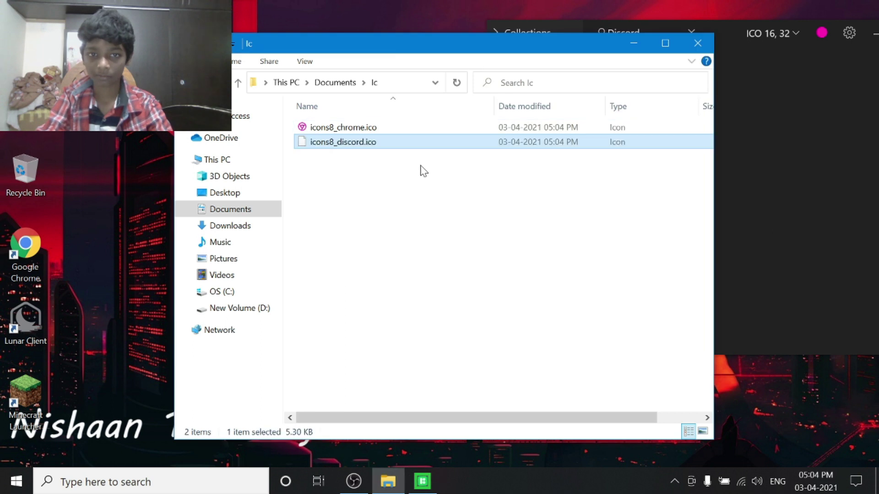
# Copy the moon and star icon from a Lunar search and the pickaxe icon from a Minecraft search into the Ic folder.
pyautogui.click(715, 95)
pyautogui.click(692, 33)
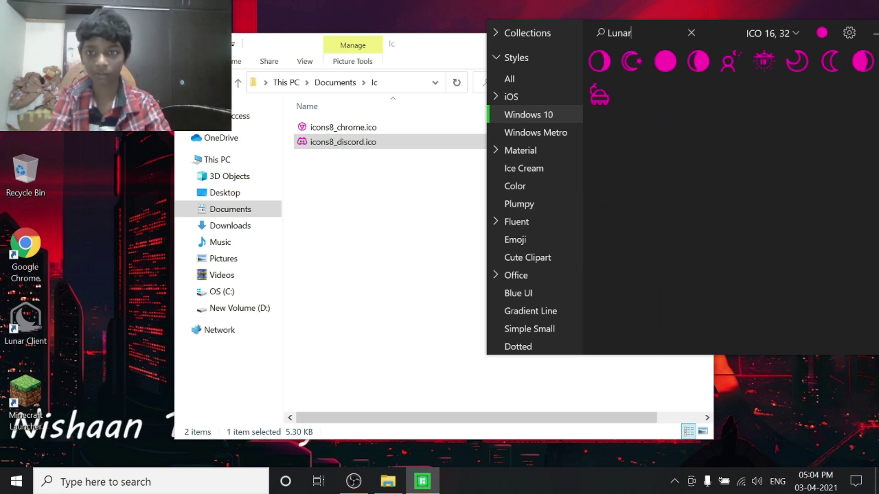
pyautogui.moveTo(632, 61); pyautogui.dragTo(412, 279)
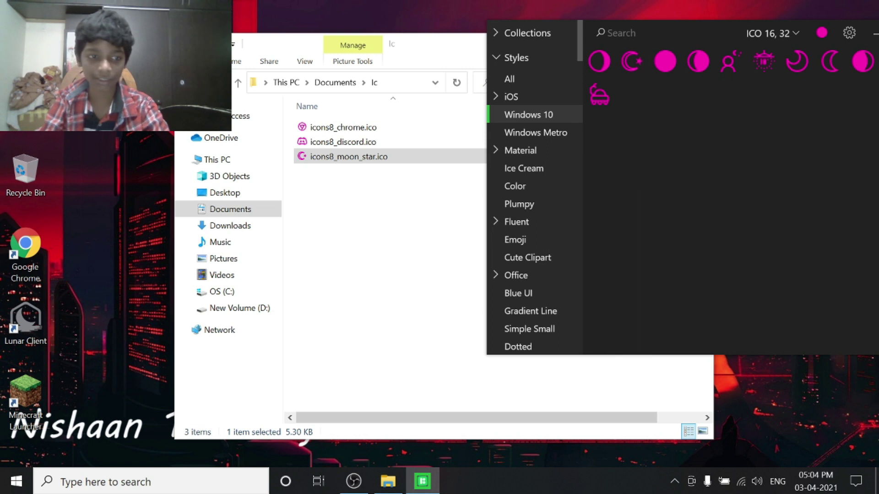
pyautogui.write('Minecraft')
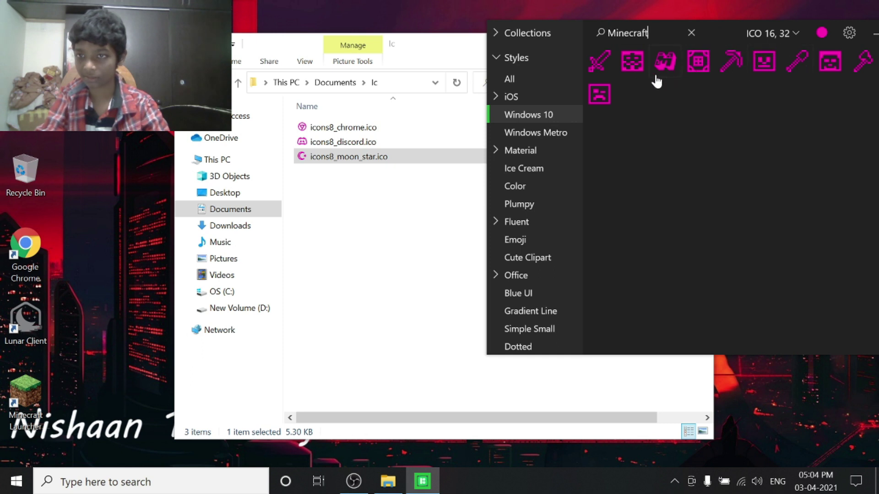
pyautogui.moveTo(638, 120); pyautogui.dragTo(385, 208)
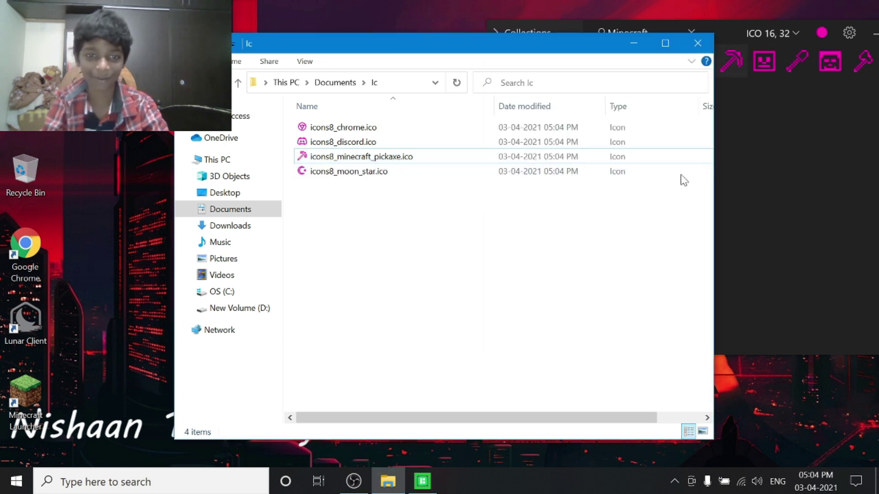
# Search Pichon for Trash and copy the Disposal icon into the Ic folder.
pyautogui.click(691, 33)
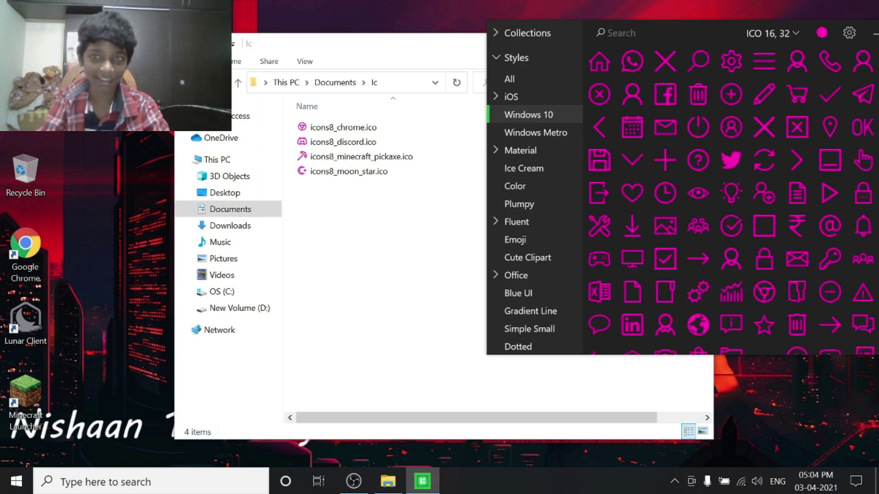
pyautogui.write('Ta')
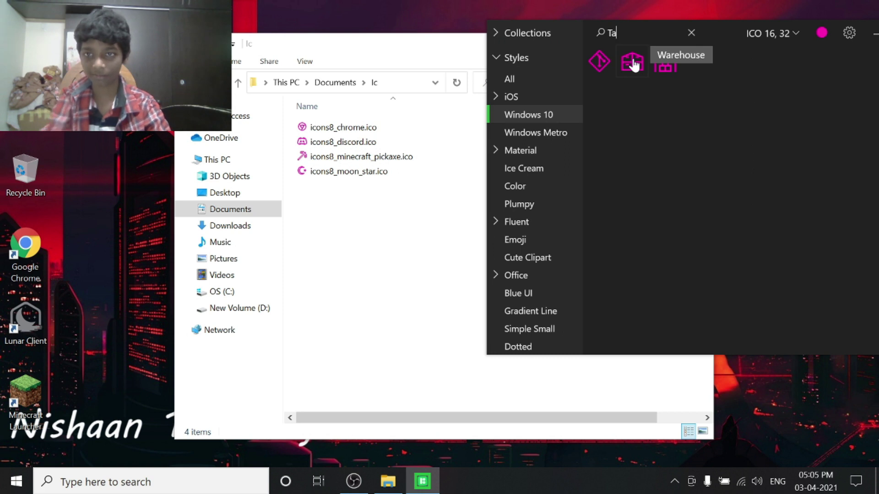
pyautogui.write('shrash')
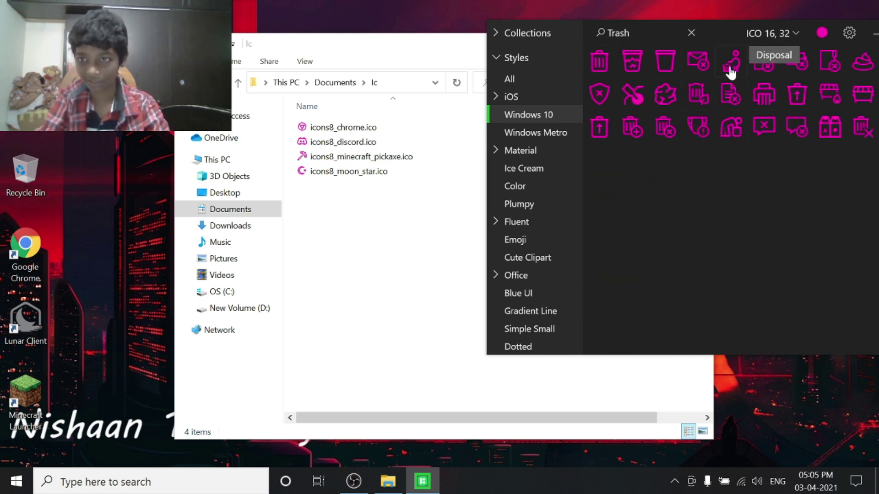
pyautogui.moveTo(731, 70); pyautogui.dragTo(449, 255)
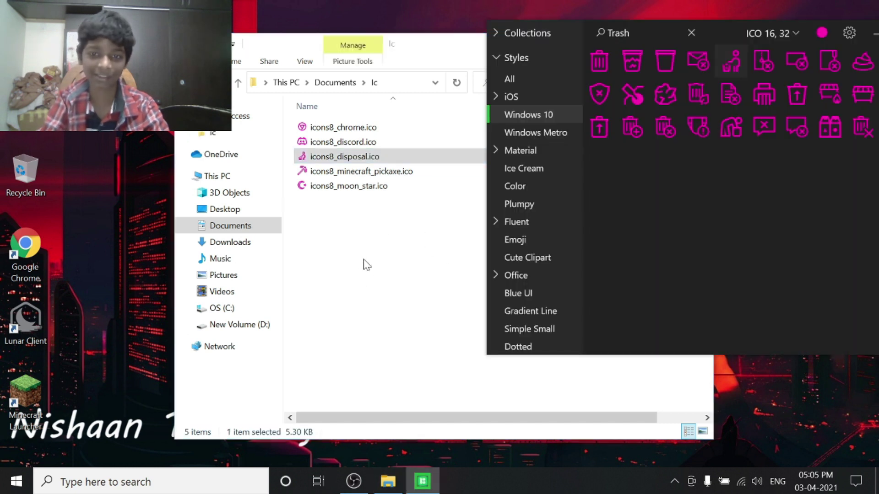
pyautogui.click(344, 276)
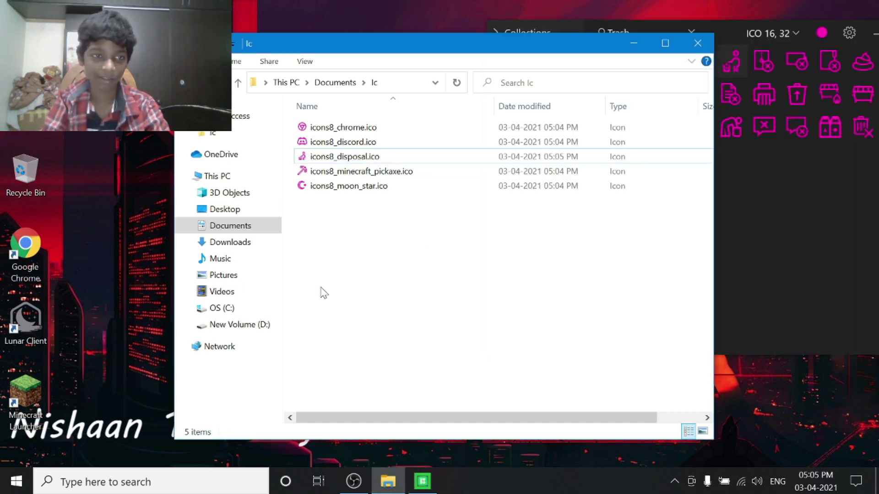
# Look for a control panel icon with the searches Control Pannel and Config, and copy the Job icon into the Ic folder.
pyautogui.click(762, 211)
pyautogui.click(691, 33)
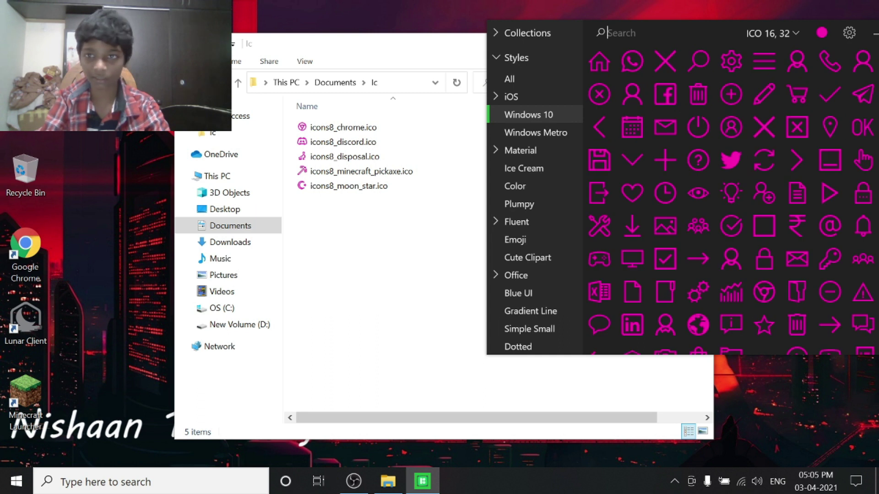
pyautogui.write('Control')
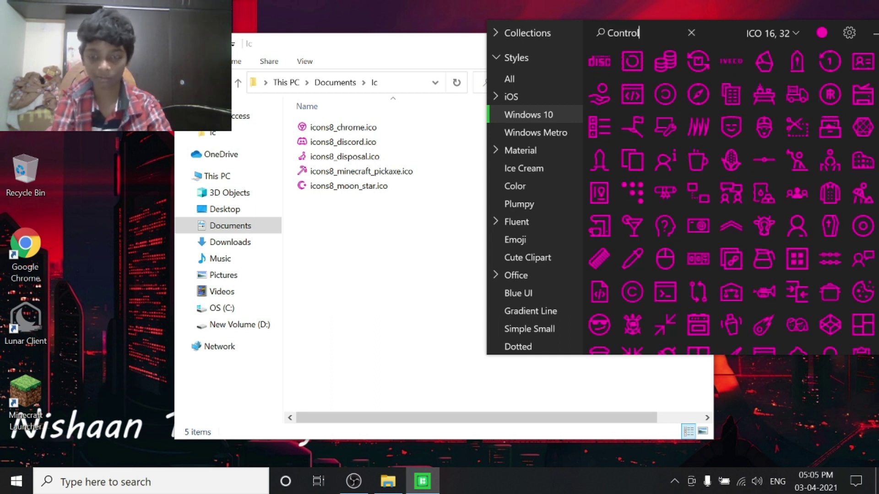
pyautogui.write(' Pannel')
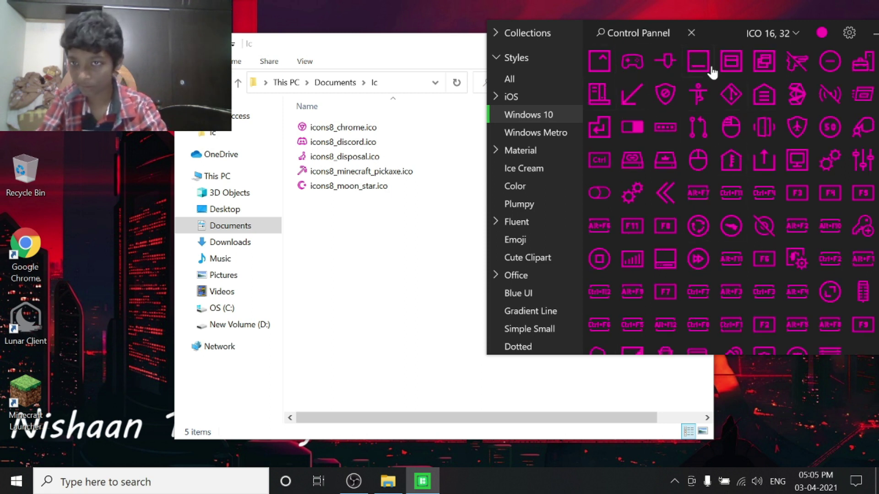
pyautogui.write('Config')
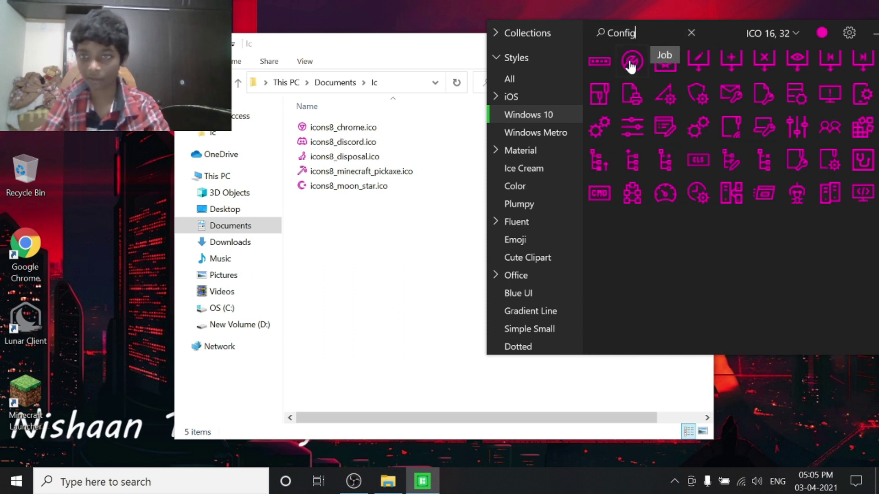
pyautogui.moveTo(561, 116); pyautogui.dragTo(394, 229)
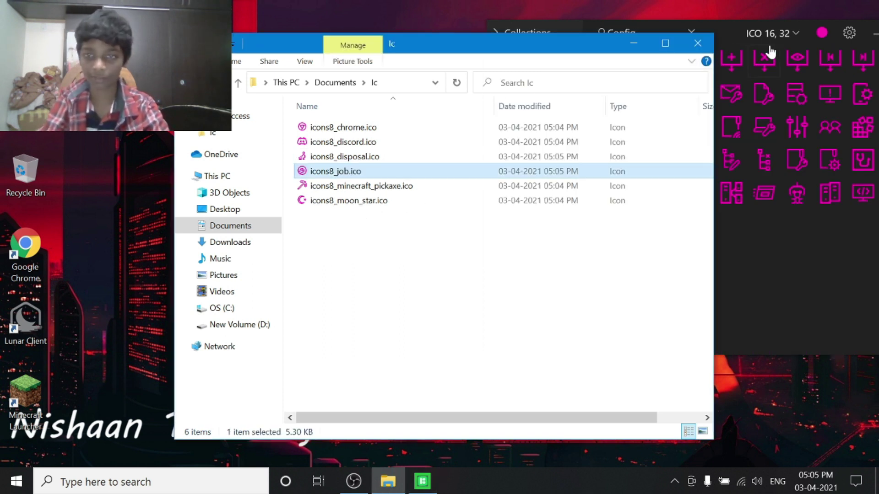
# Search Pichon for This Pc and copy the Hips icon into the Ic folder.
pyautogui.click(726, 30)
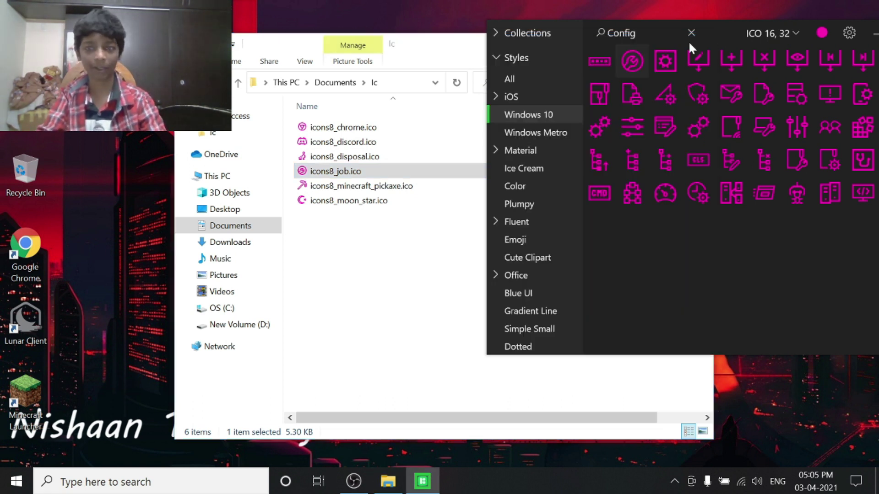
pyautogui.click(690, 34)
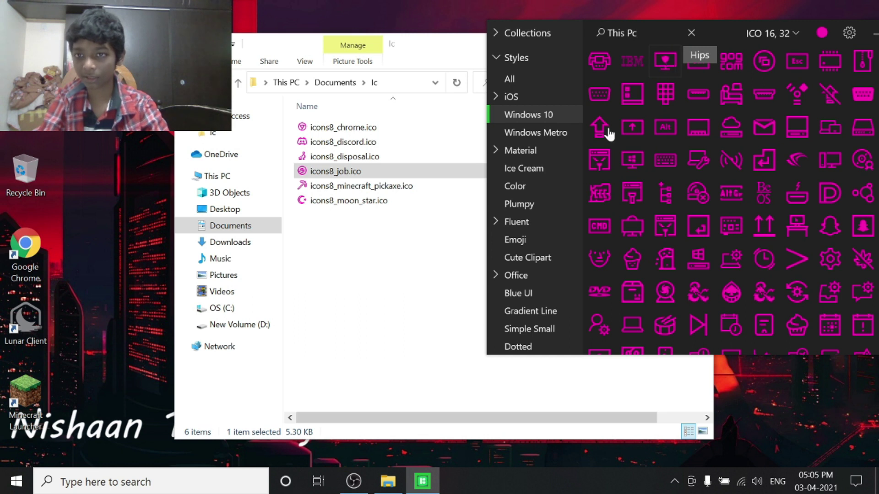
pyautogui.moveTo(609, 133); pyautogui.dragTo(384, 263)
# Clear the icon search, close Pichon and show the desktop.
pyautogui.click(733, 33)
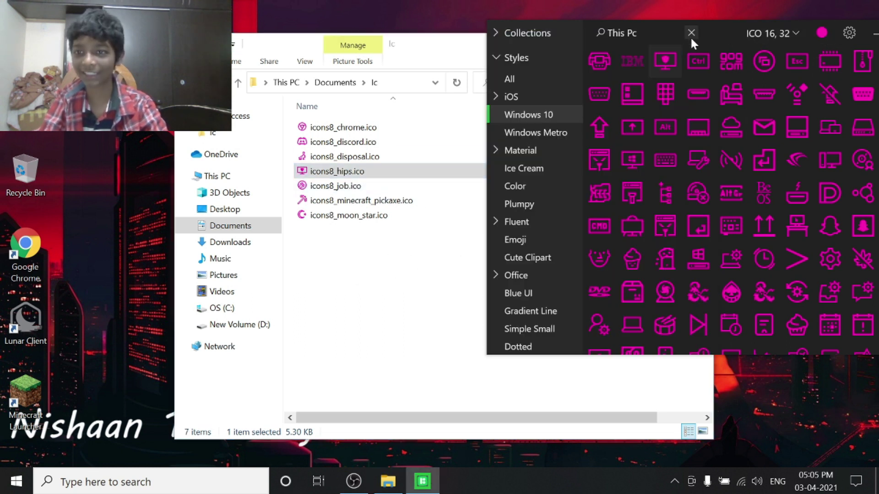
pyautogui.doubleClick(696, 32)
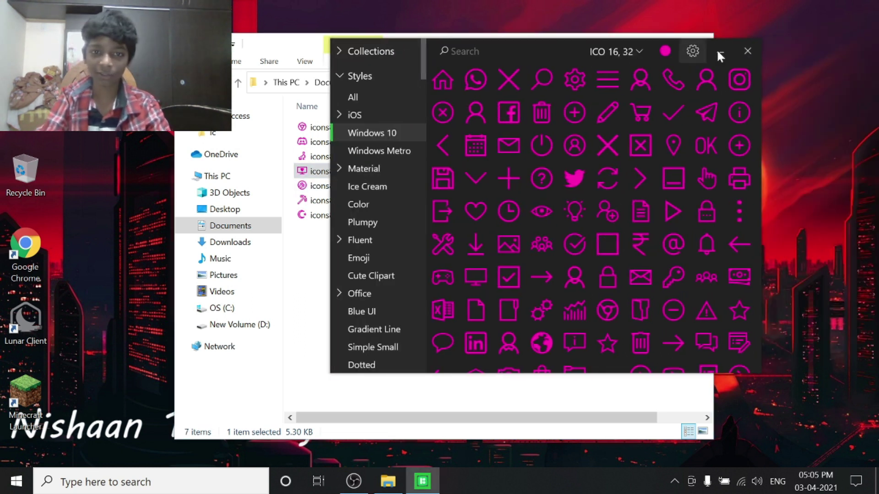
pyautogui.click(717, 49)
pyautogui.click(786, 245)
pyautogui.click(877, 481)
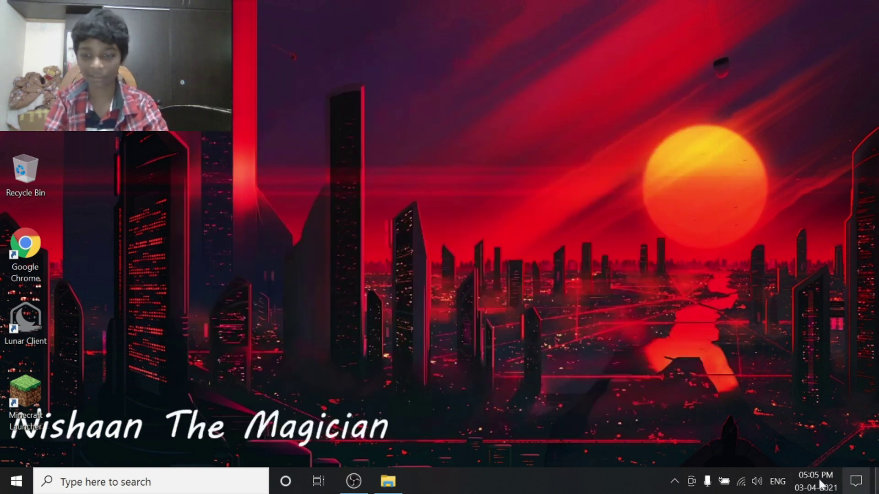
# Set the taskbar search to show only the search icon.
pyautogui.rightClick(458, 463)
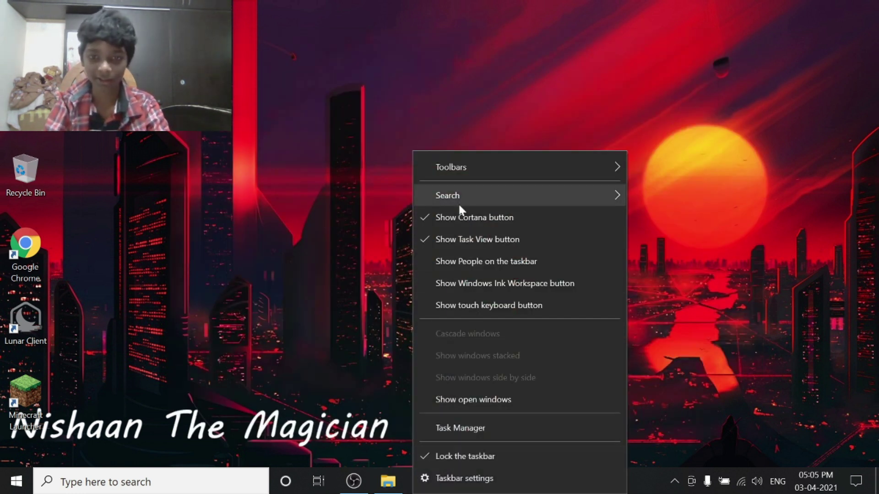
pyautogui.moveTo(566, 205)
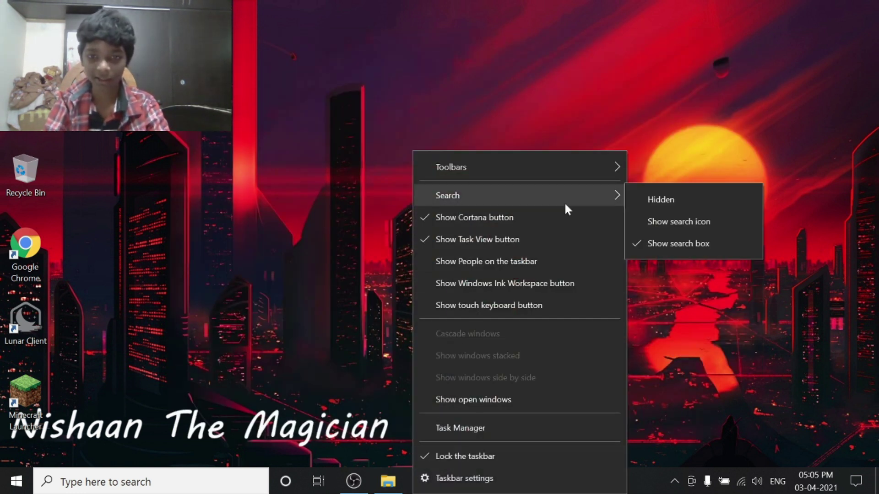
pyautogui.click(680, 223)
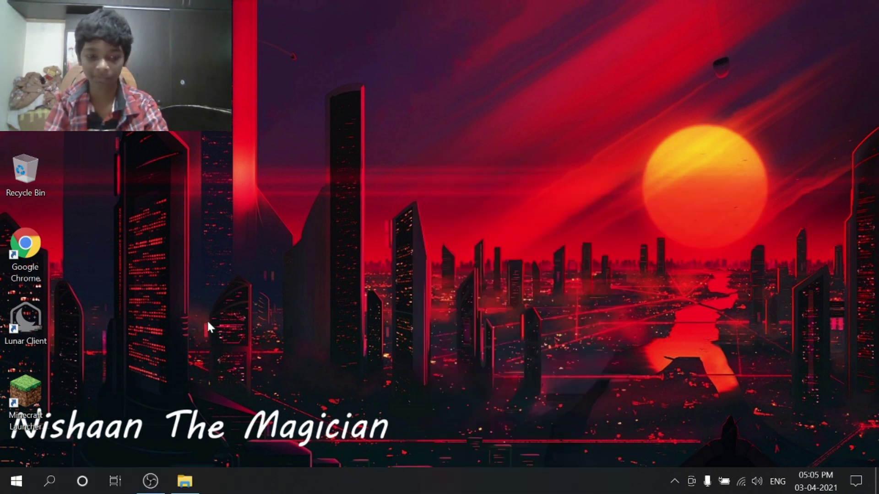
# Check the OBS recording window briefly and refresh the desktop.
pyautogui.click(150, 481)
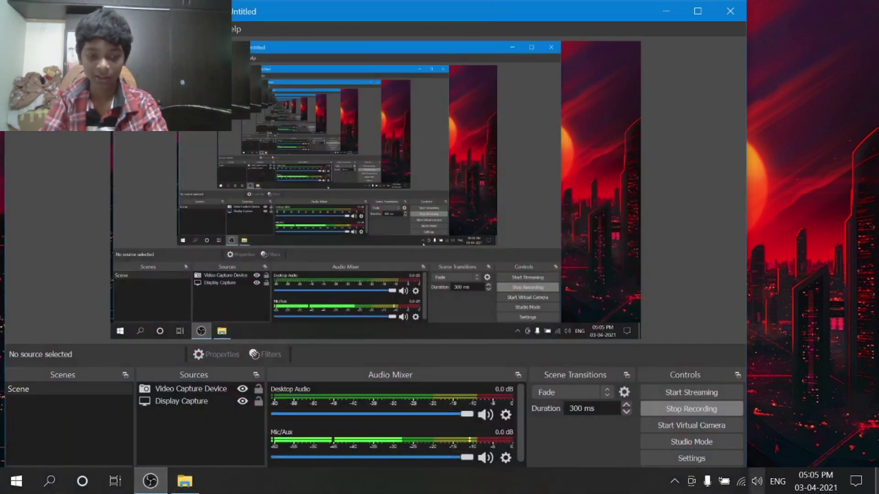
pyautogui.click(151, 481)
pyautogui.rightClick(357, 230)
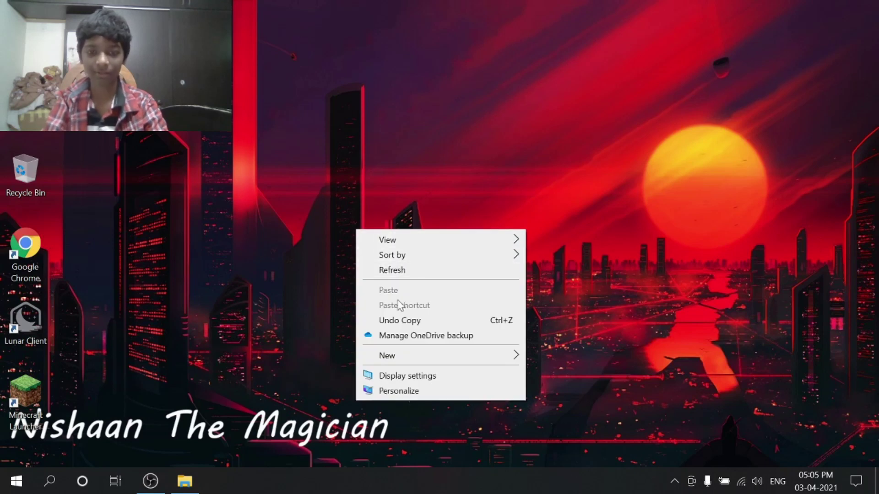
pyautogui.click(400, 272)
# Change the Discord desktop shortcut's icon to icons8_discord.ico from the Ic folder and pin the shortcut to the taskbar.
pyautogui.rightClick(82, 26)
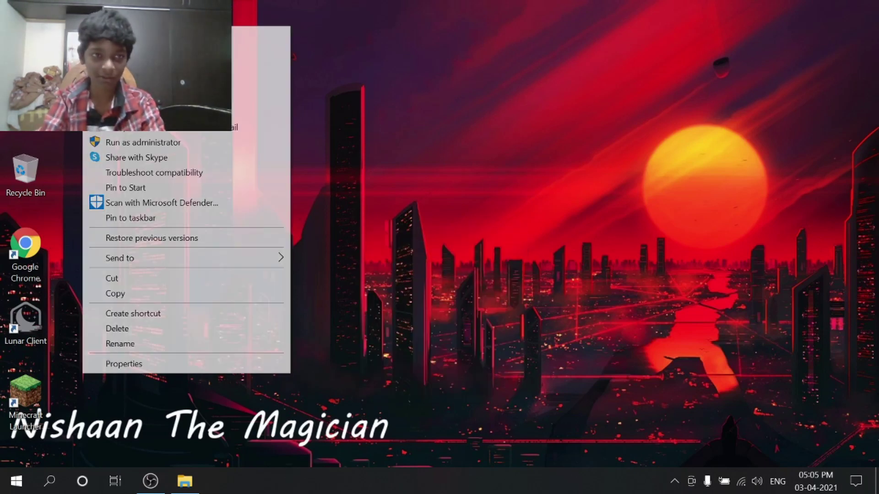
pyautogui.click(202, 365)
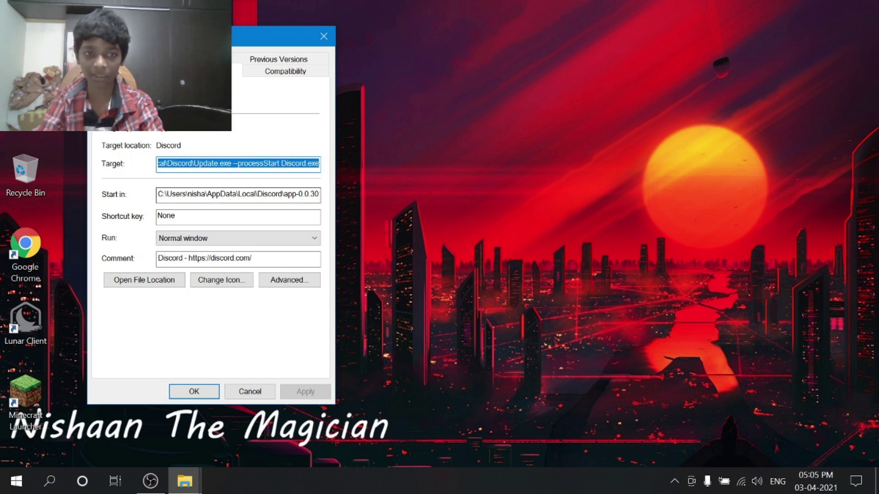
pyautogui.click(222, 280)
pyautogui.click(298, 136)
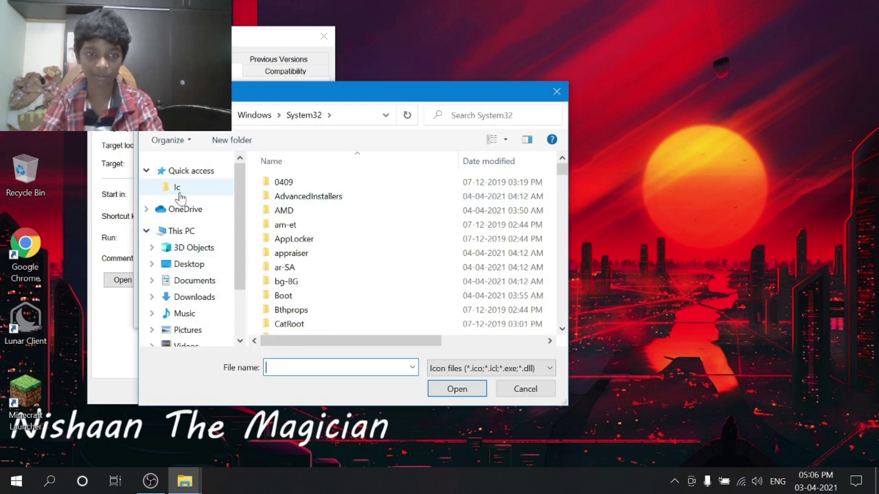
pyautogui.click(204, 188)
pyautogui.click(146, 170)
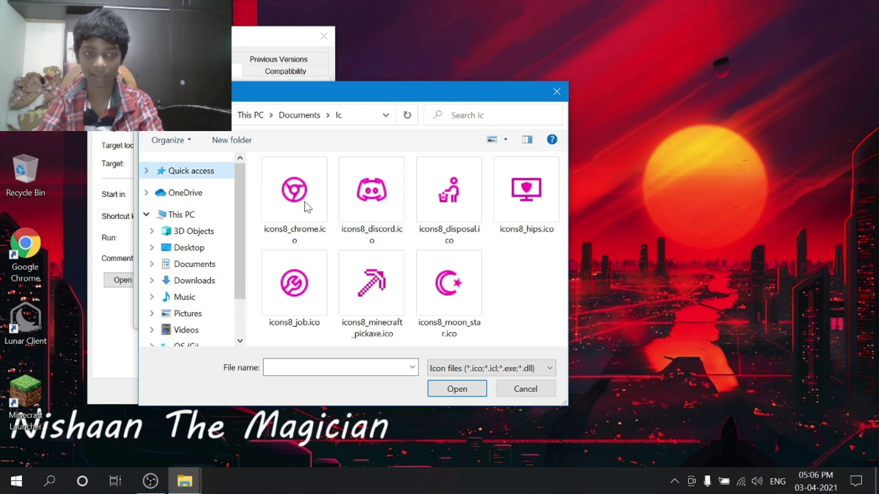
pyautogui.click(372, 197)
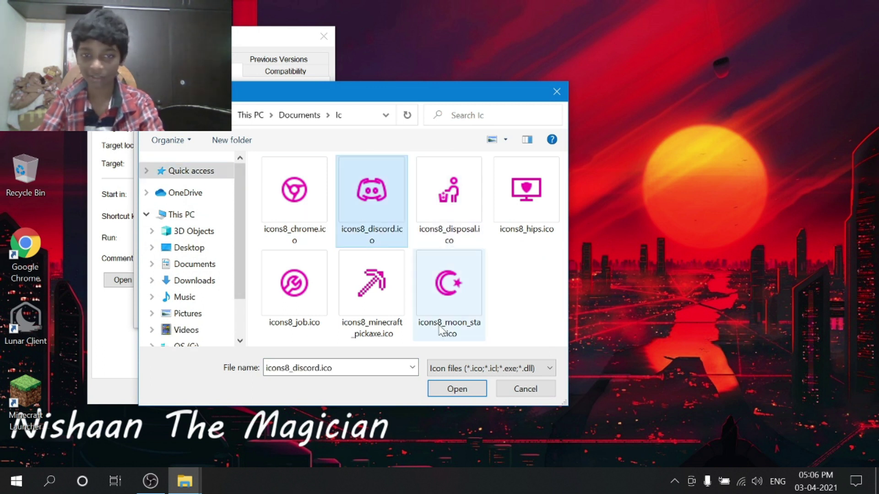
pyautogui.click(458, 389)
pyautogui.click(241, 312)
pyautogui.click(306, 392)
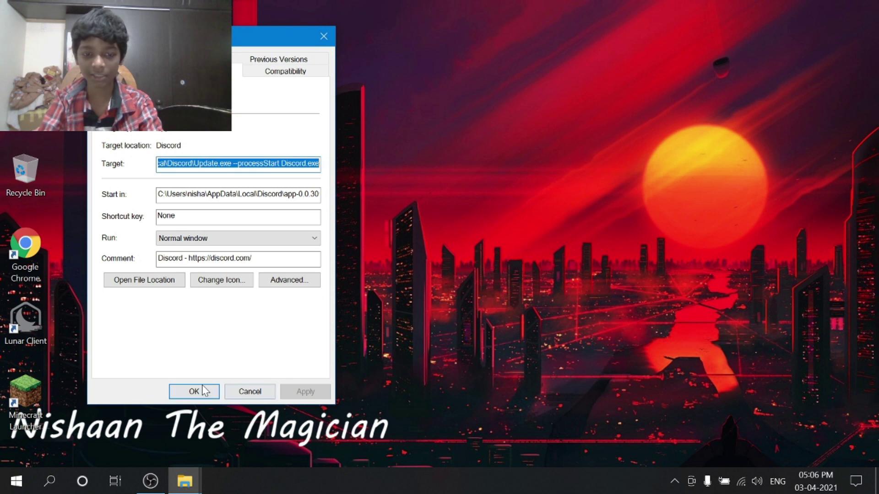
pyautogui.click(194, 392)
pyautogui.moveTo(151, 162); pyautogui.dragTo(359, 479)
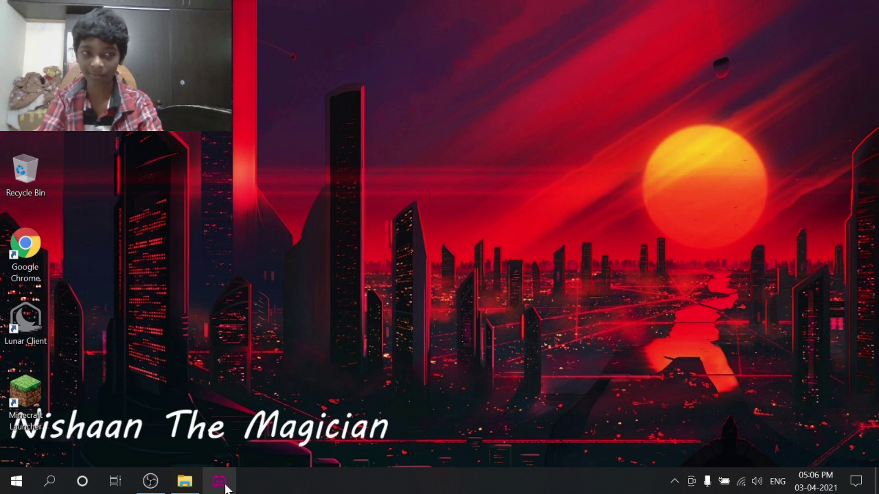
# Search Windows for Discord and view the pinning options offered for the app.
pyautogui.click(14, 480)
pyautogui.write('Ds')
pyautogui.press('BackSpace')
pyautogui.press('BackSpace')
pyautogui.write('Discord')
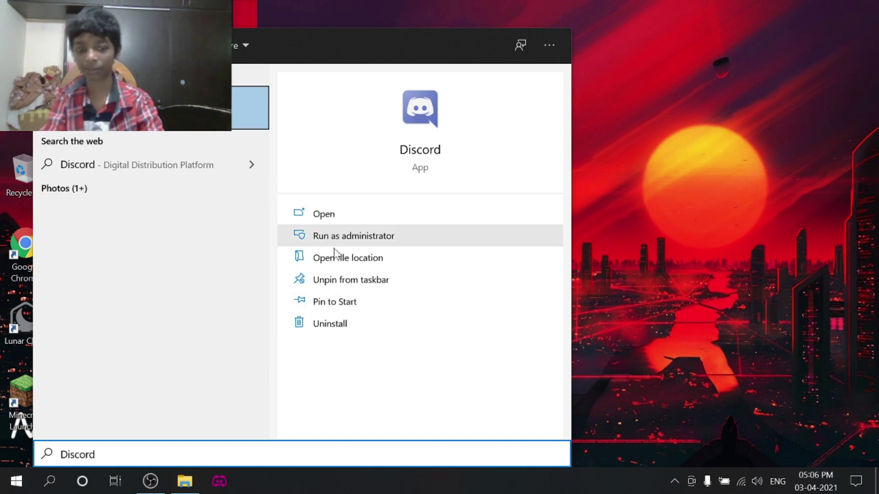
pyautogui.rightClick(149, 100)
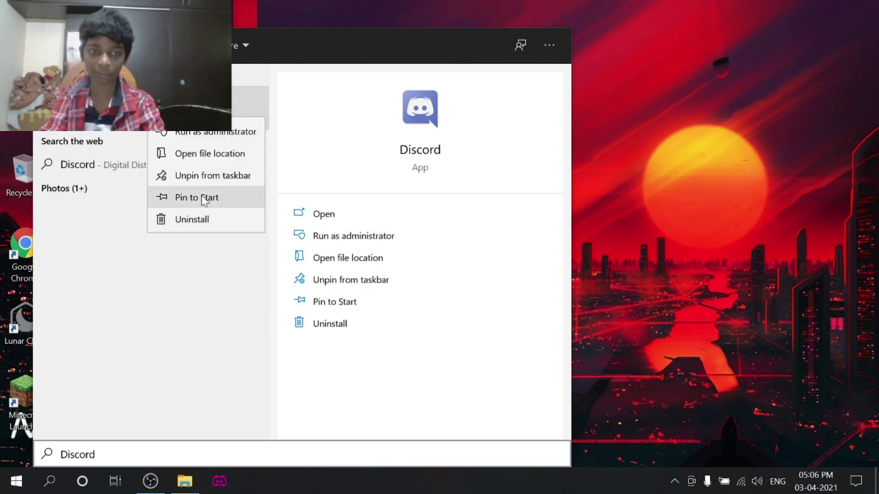
pyautogui.click(562, 259)
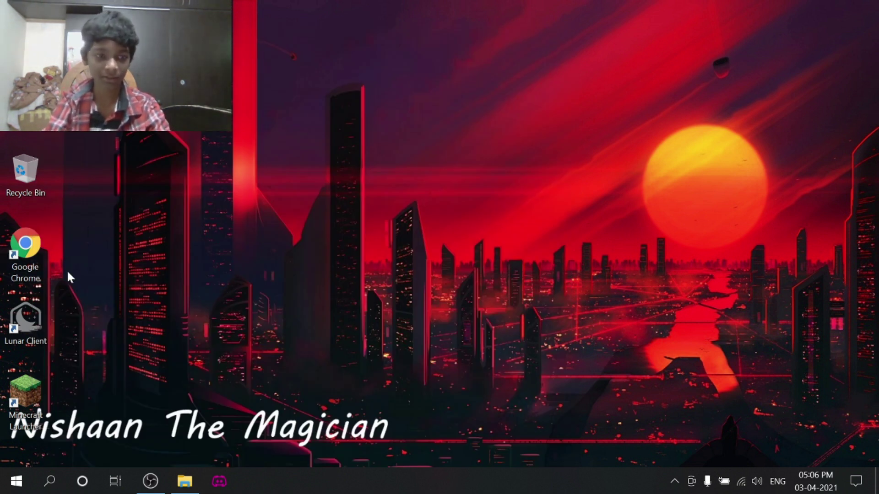
# Change the Google Chrome desktop shortcut's icon to icons8_chrome.ico from the Ic folder.
pyautogui.rightClick(18, 259)
pyautogui.click(58, 458)
pyautogui.click(153, 336)
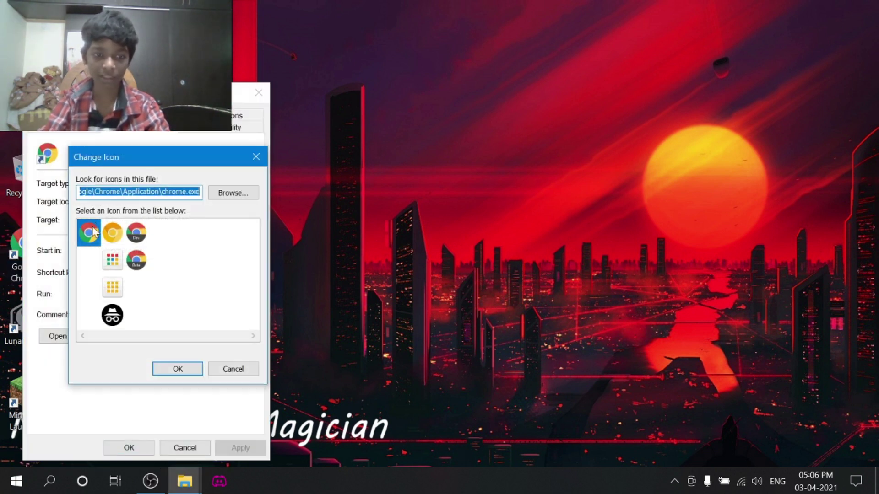
pyautogui.click(226, 194)
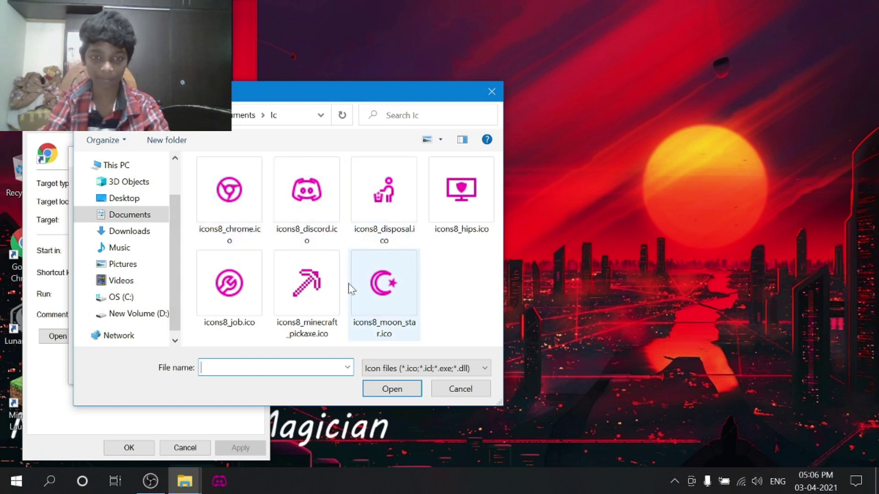
pyautogui.click(247, 228)
pyautogui.click(373, 387)
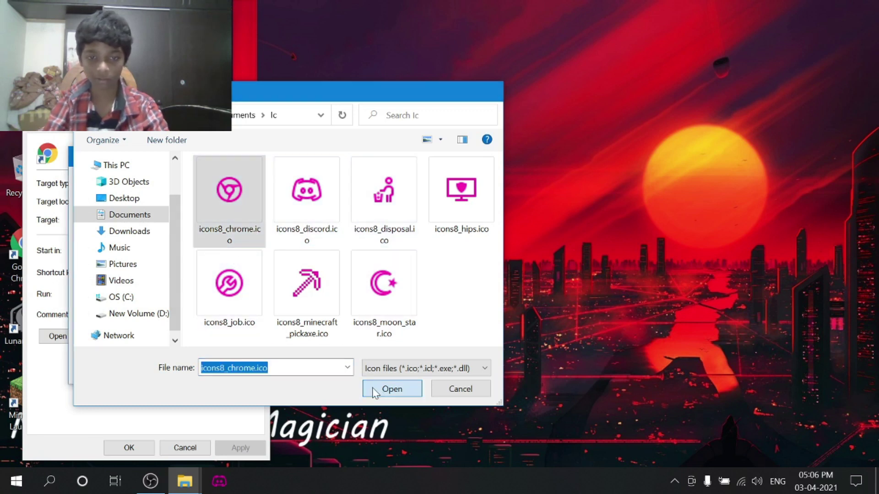
pyautogui.click(178, 369)
pyautogui.click(236, 453)
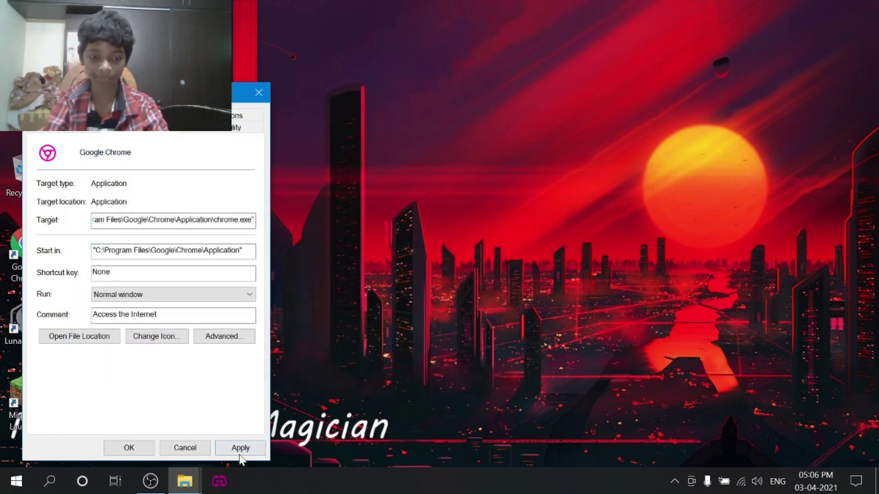
pyautogui.click(178, 305)
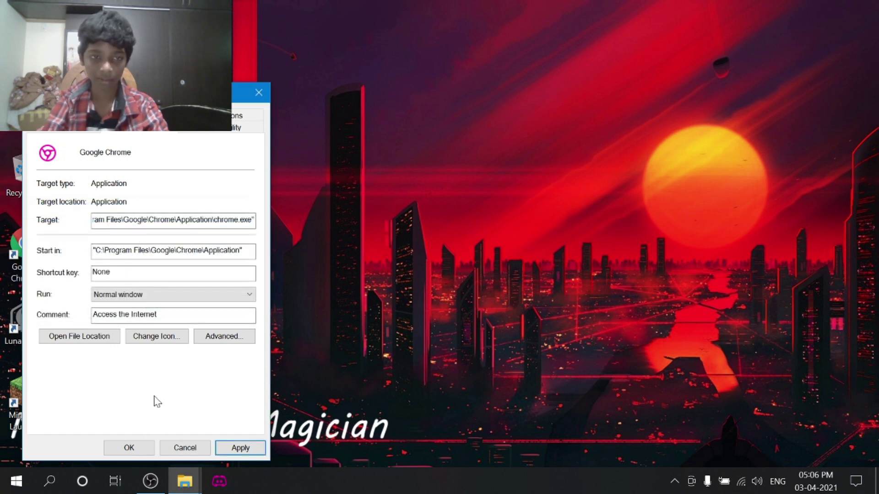
pyautogui.click(129, 448)
# Change the Lunar Client desktop shortcut's icon to icons8_moon_star.ico from the Ic folder.
pyautogui.rightClick(27, 329)
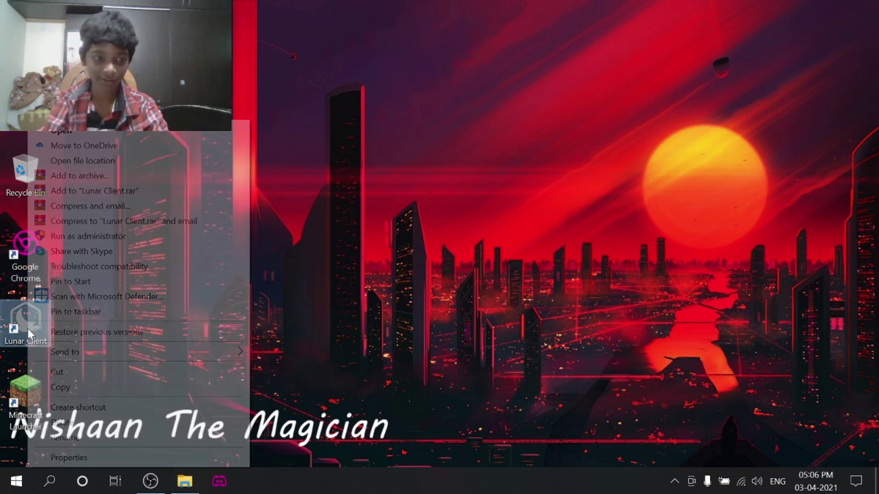
pyautogui.click(68, 458)
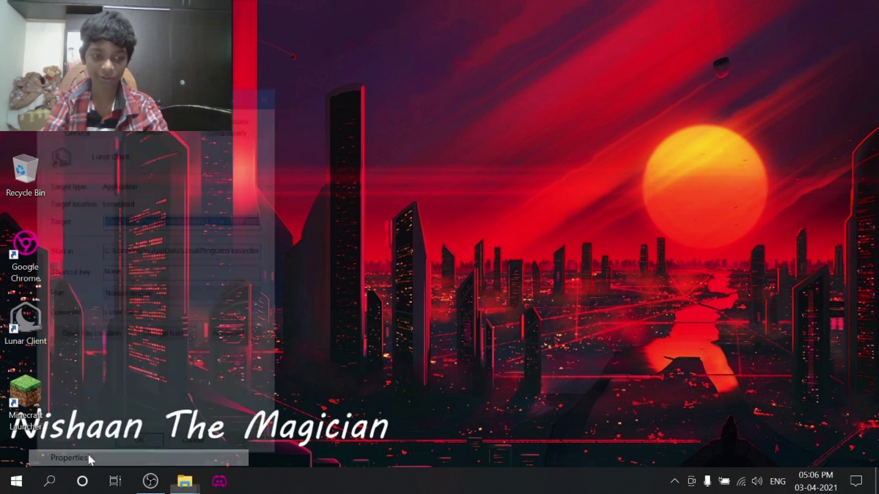
pyautogui.click(166, 336)
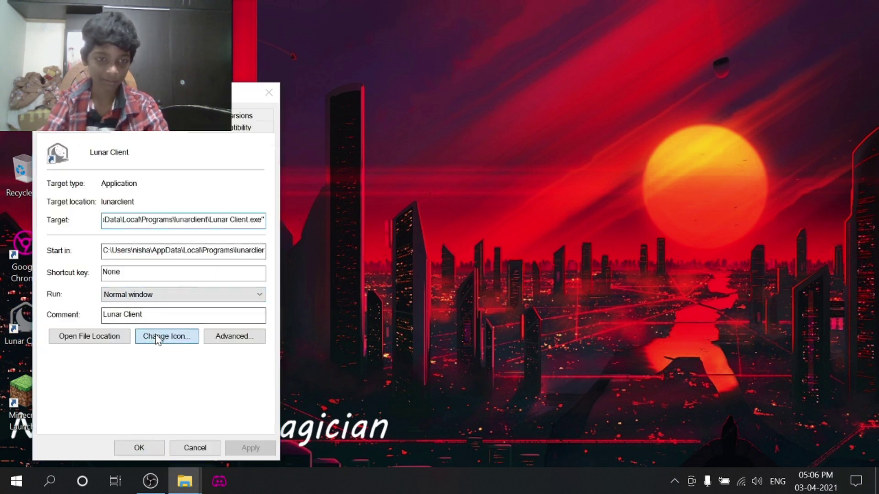
pyautogui.click(233, 193)
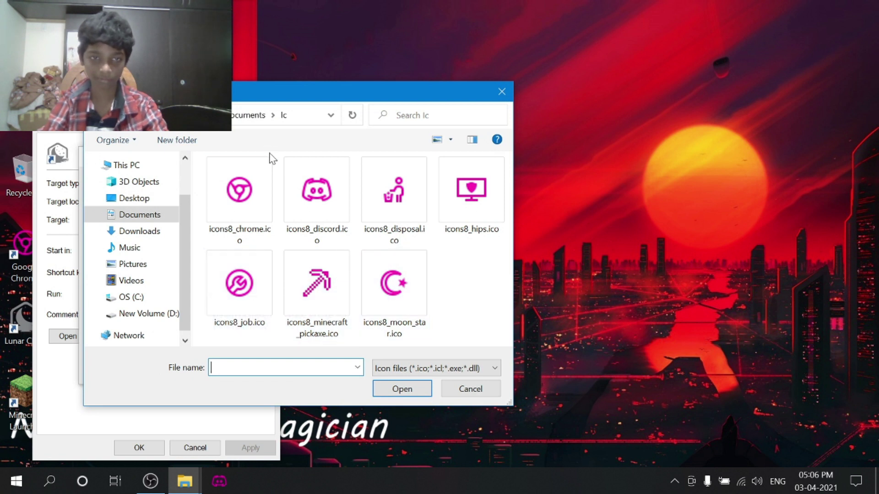
pyautogui.click(394, 284)
pyautogui.click(402, 388)
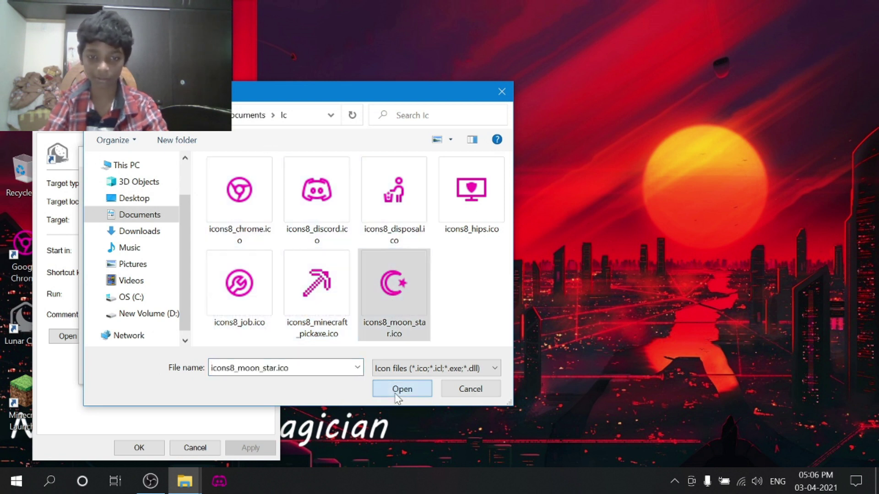
pyautogui.click(201, 371)
pyautogui.click(233, 448)
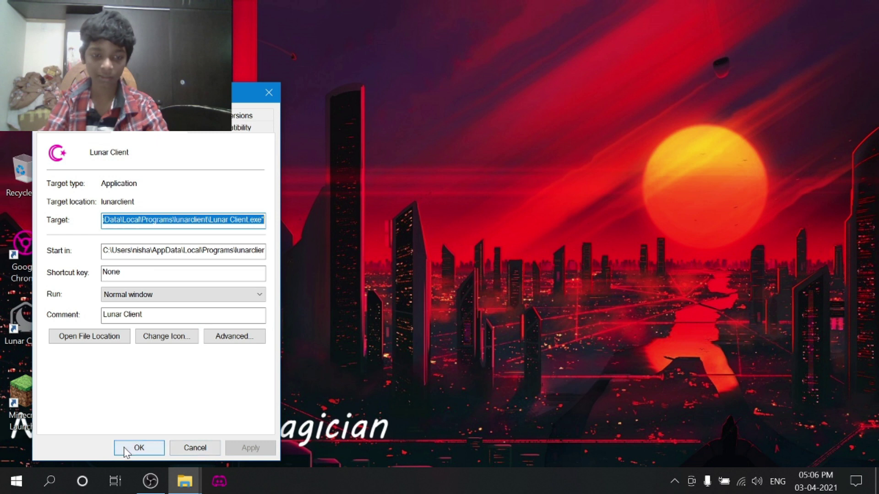
pyautogui.click(124, 448)
# Change the Minecraft Launcher desktop shortcut's icon to icons8_minecraft_pickaxe.ico from the Ic folder, granting administrator permission.
pyautogui.rightClick(32, 400)
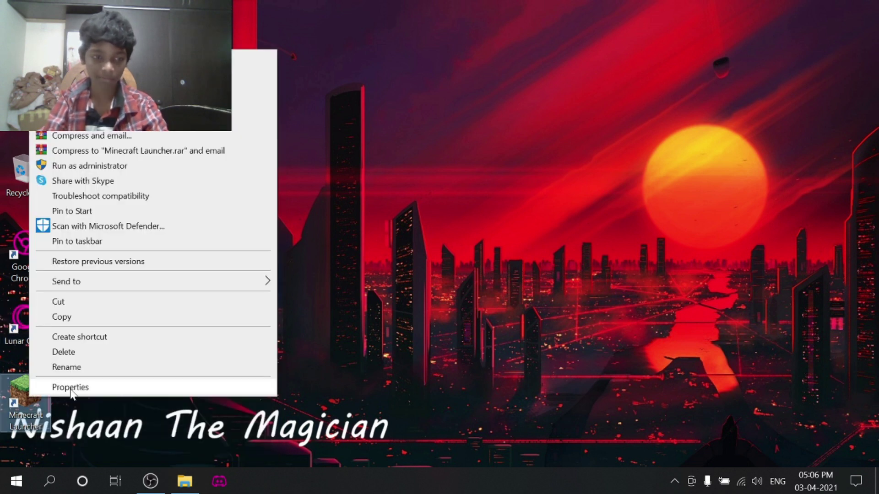
pyautogui.click(68, 387)
pyautogui.click(147, 339)
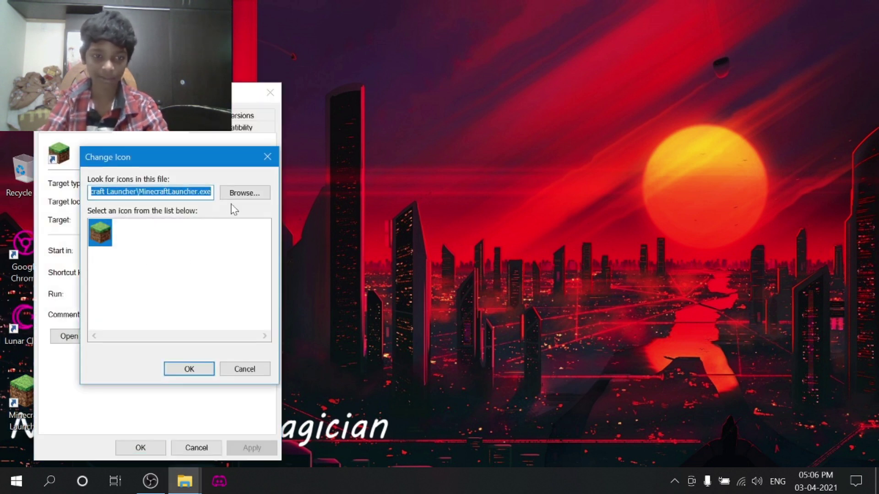
pyautogui.click(233, 200)
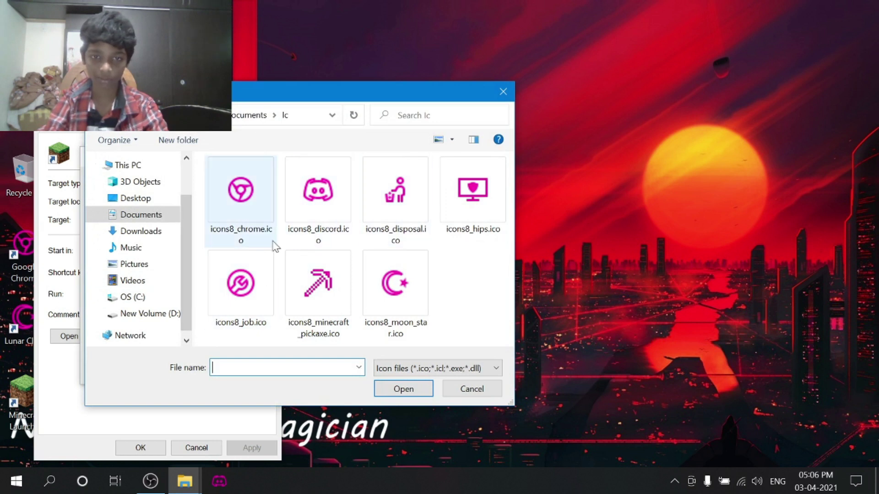
pyautogui.click(317, 288)
pyautogui.click(397, 390)
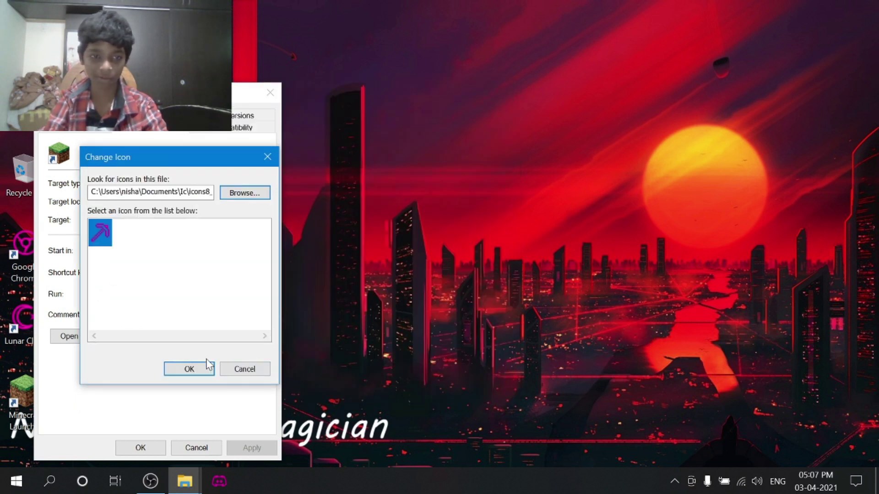
pyautogui.click(190, 369)
pyautogui.click(141, 448)
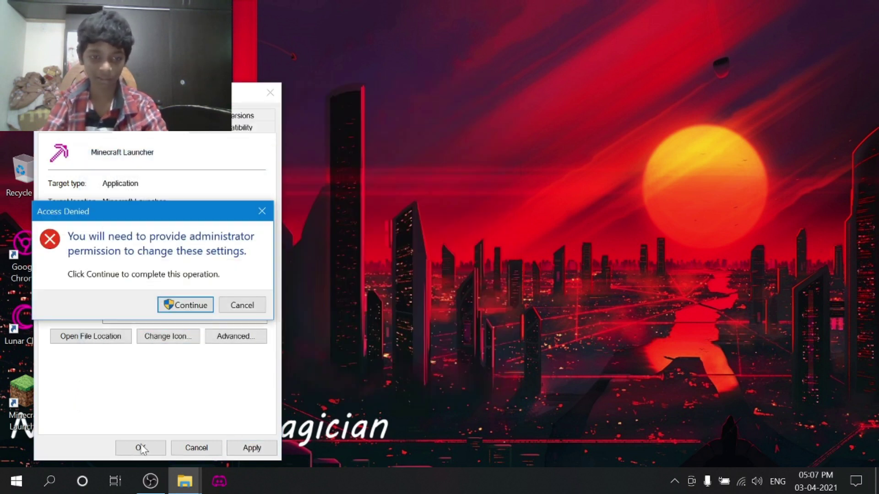
pyautogui.click(195, 302)
pyautogui.click(140, 448)
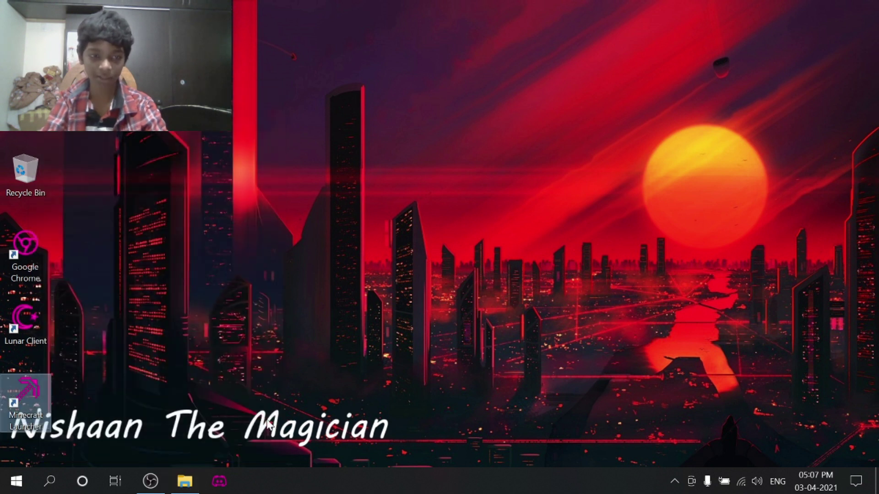
# Create a shortcut to the Recycle Bin and move it to the empty desktop area beside the sun in the wallpaper.
pyautogui.rightClick(33, 166)
pyautogui.click(89, 228)
pyautogui.moveTo(77, 129); pyautogui.dragTo(580, 185)
# Rename the new Recycle Bin shortcut as NisTrash.
pyautogui.rightClick(580, 185)
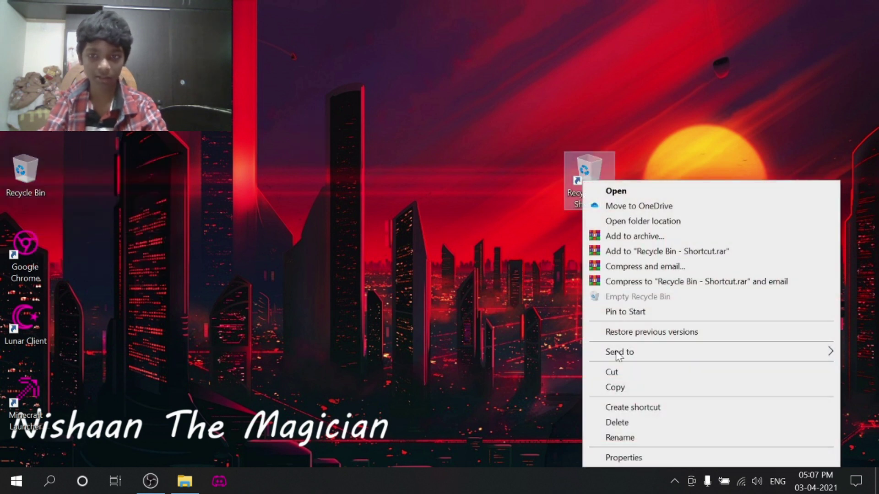
pyautogui.click(635, 437)
pyautogui.press('BackSpace')
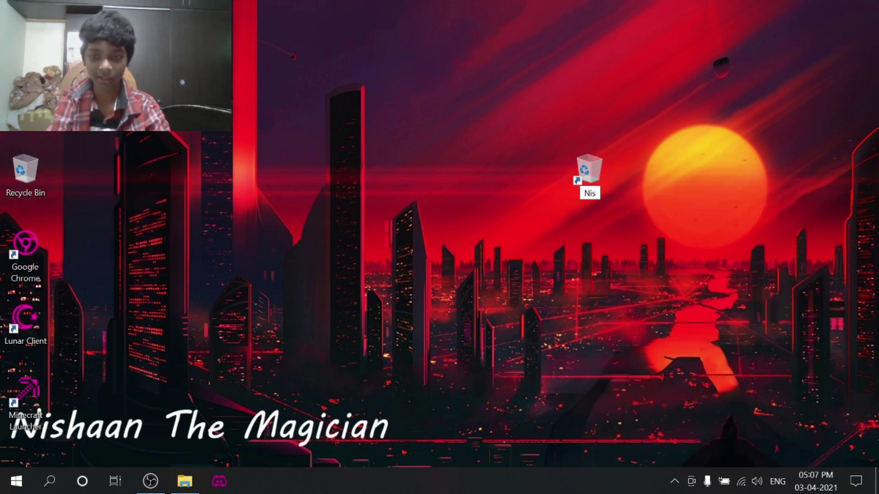
pyautogui.write('haa')
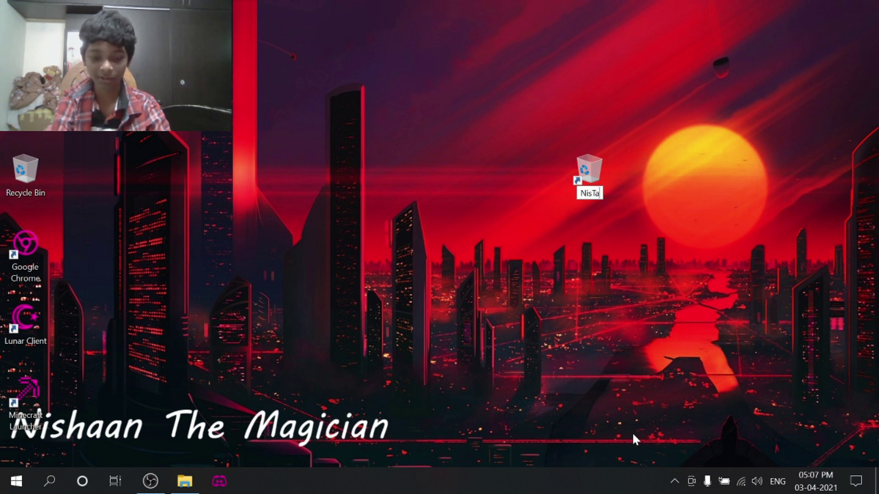
pyautogui.press('BackSpace')
pyautogui.press('BackSpace')
pyautogui.press('BackSpace')
pyautogui.write('Trash')
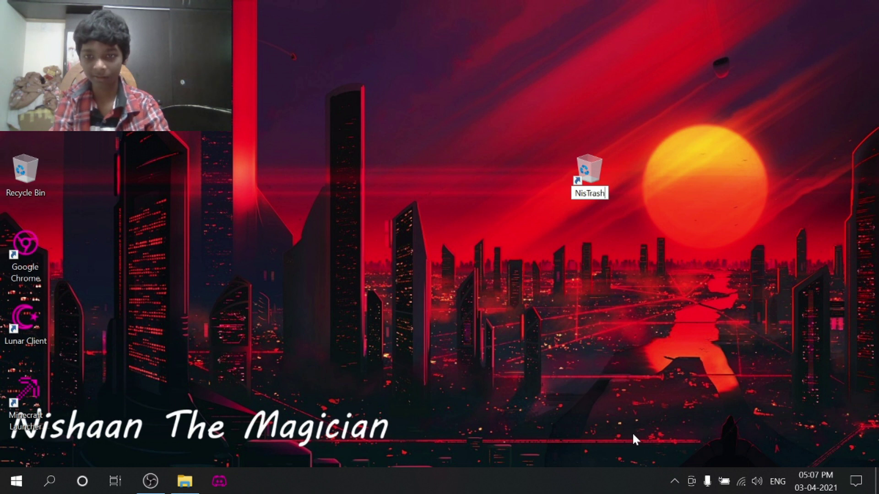
pyautogui.press('Return')
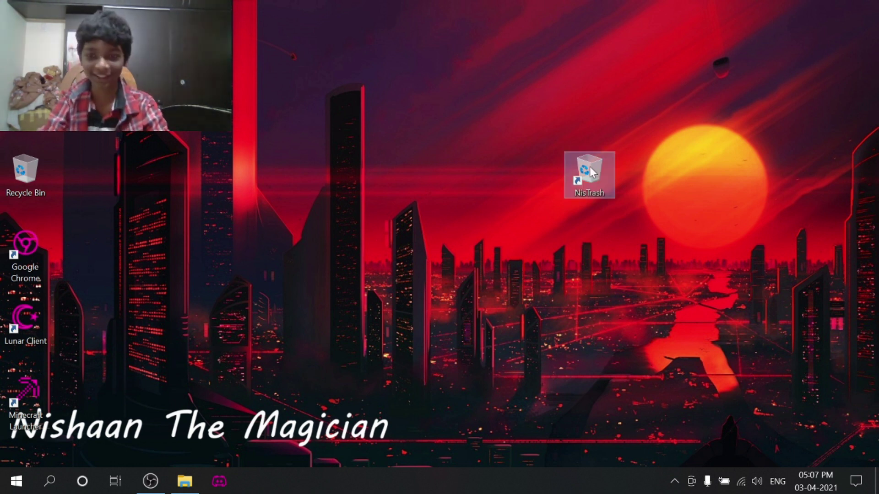
# Change the NisTrash shortcut's icon to icons8_disposal.ico from the Ic folder.
pyautogui.rightClick(573, 166)
pyautogui.click(672, 445)
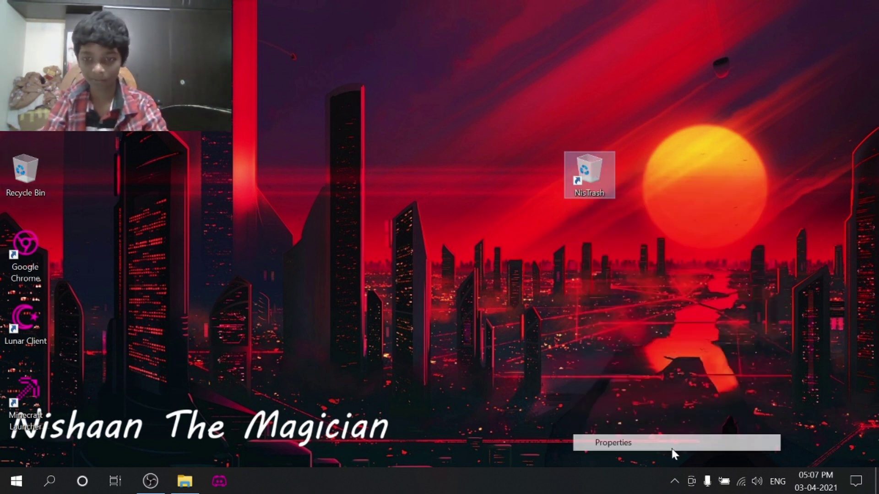
pyautogui.click(712, 352)
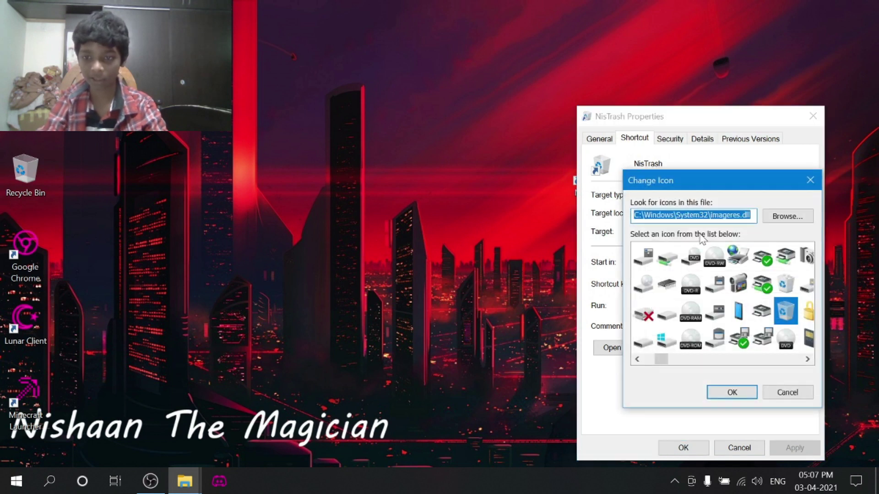
pyautogui.click(783, 217)
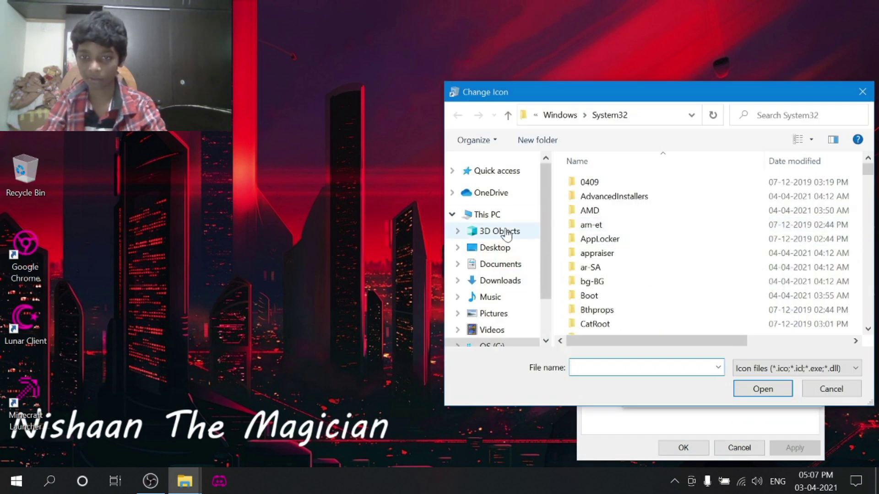
pyautogui.click(489, 172)
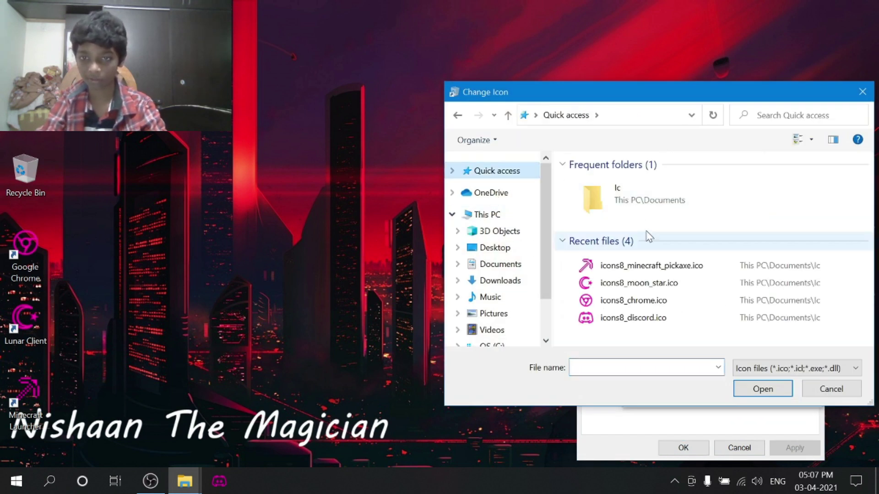
pyautogui.doubleClick(650, 206)
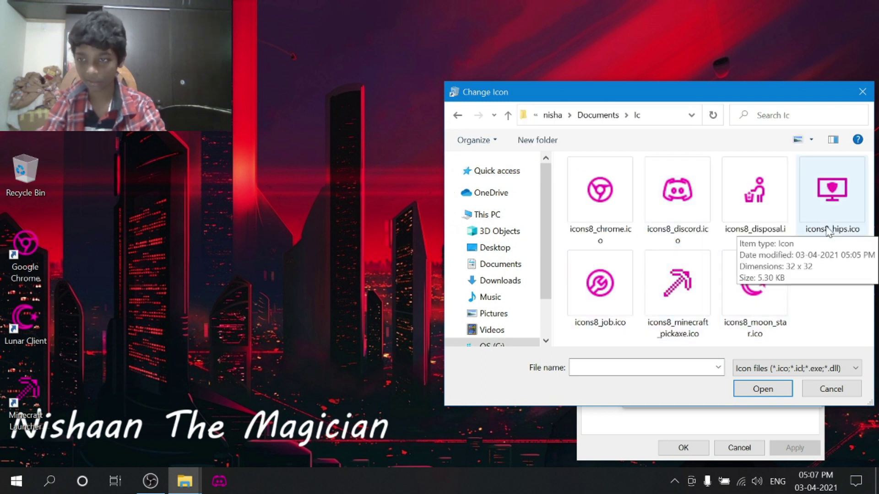
pyautogui.click(783, 220)
pyautogui.click(740, 386)
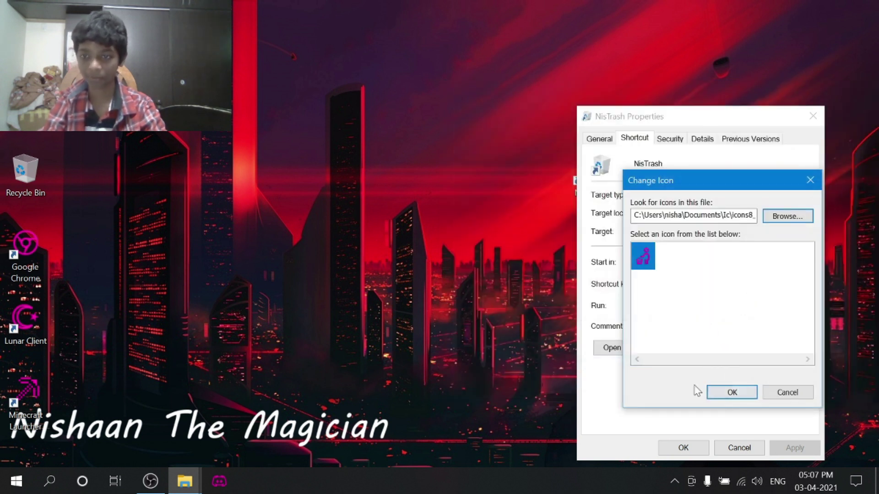
pyautogui.click(722, 392)
pyautogui.click(688, 451)
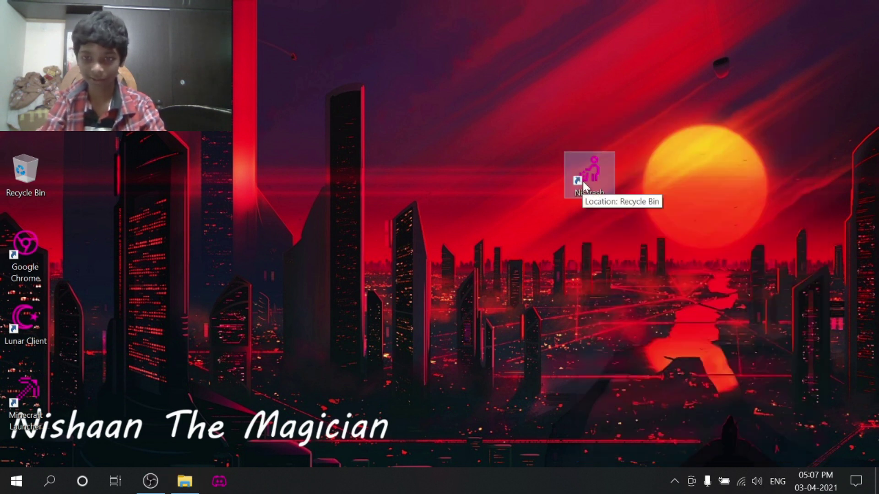
# Show the Links toolbar on the taskbar and unlock the taskbar.
pyautogui.rightClick(257, 481)
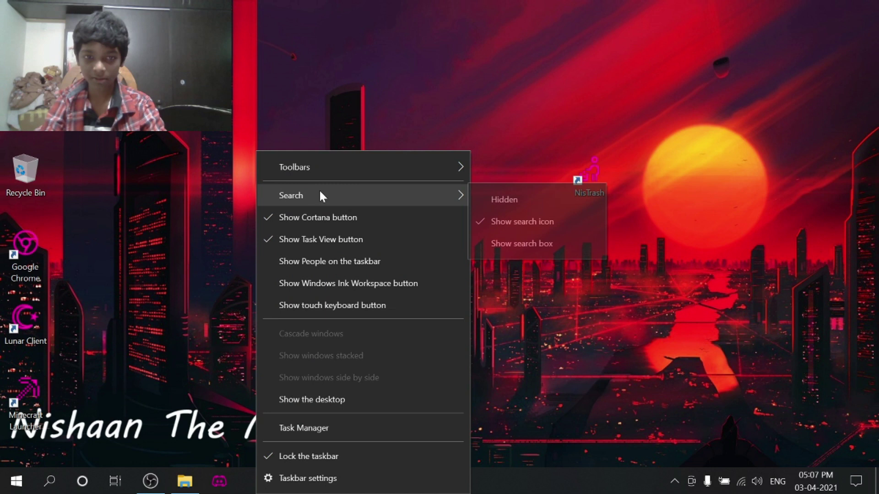
pyautogui.moveTo(357, 174)
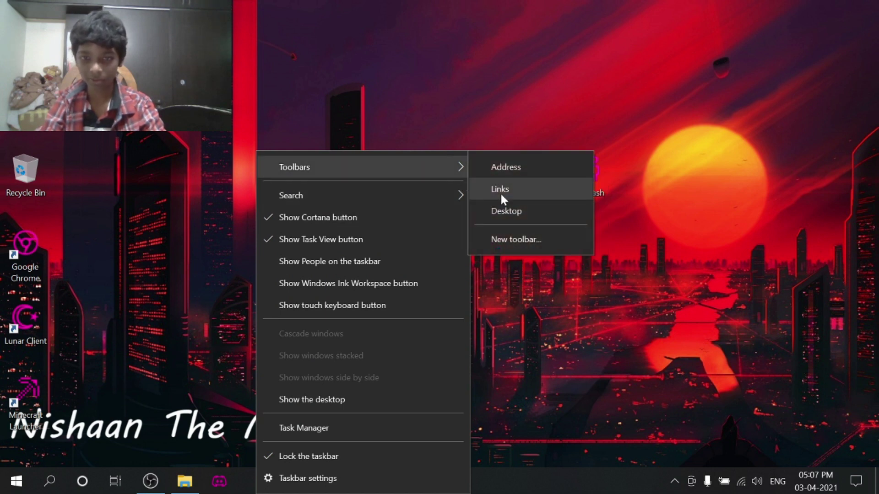
pyautogui.click(501, 191)
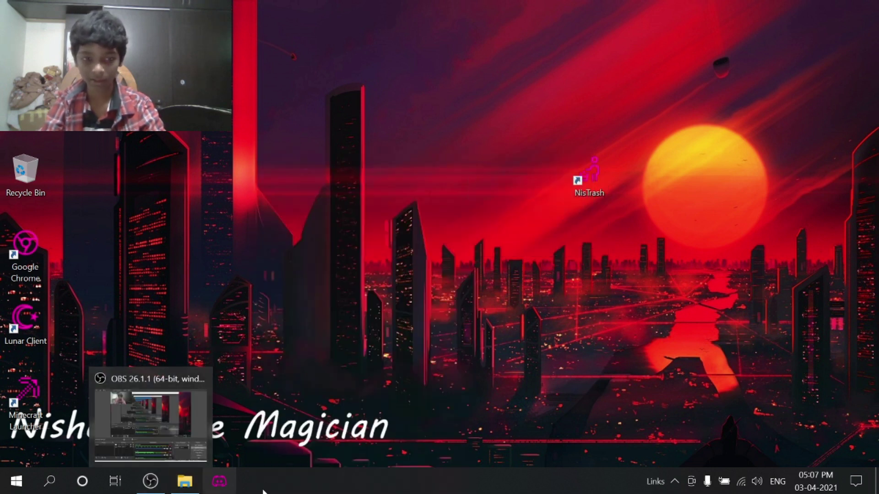
pyautogui.rightClick(355, 481)
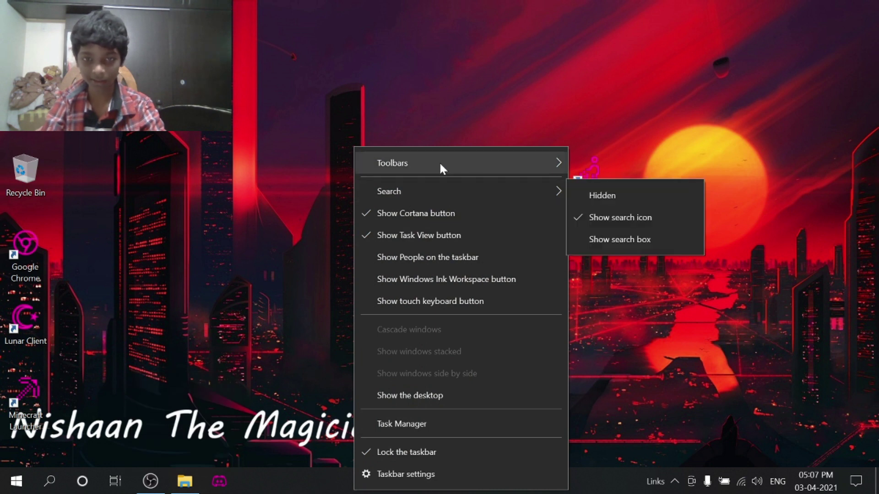
pyautogui.moveTo(559, 162)
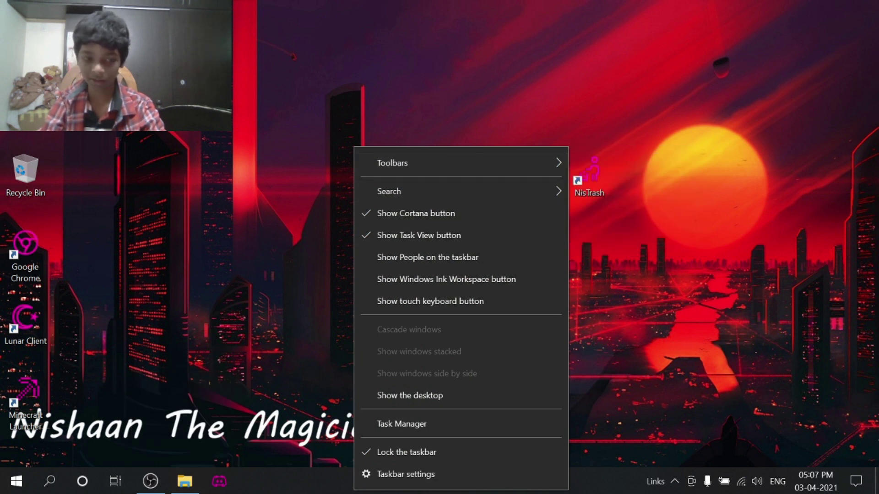
pyautogui.click(418, 449)
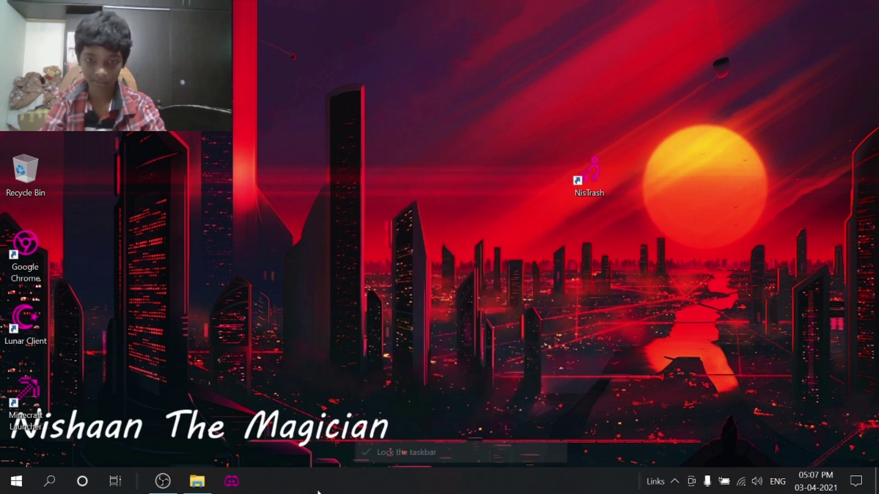
# Hide the Task View button and move the Links toolbar ahead of the app icons on the taskbar.
pyautogui.rightClick(120, 480)
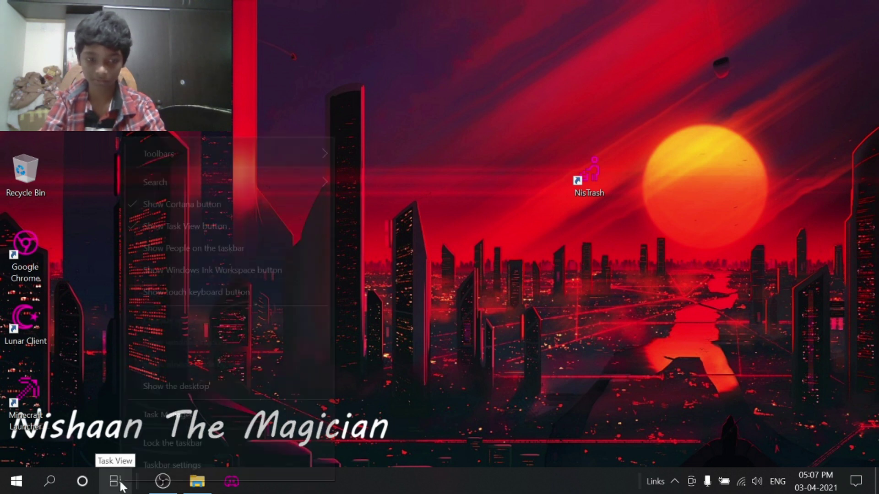
pyautogui.click(204, 227)
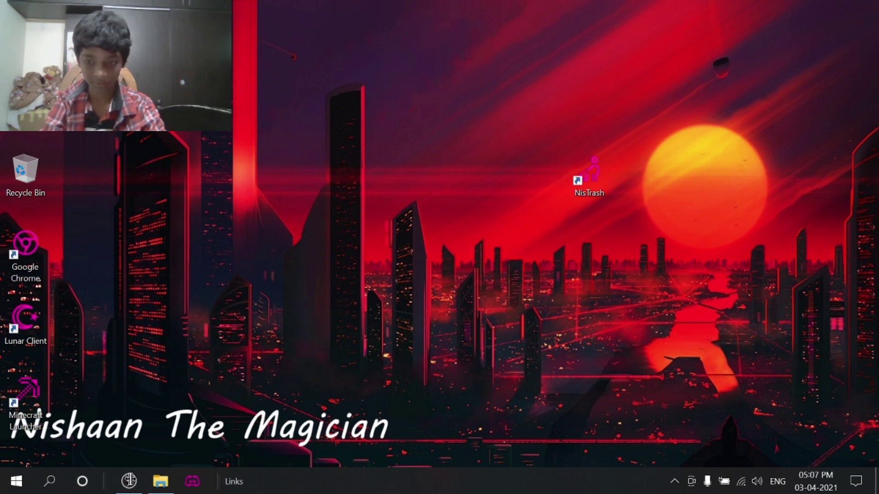
pyautogui.moveTo(219, 482); pyautogui.dragTo(2, 483)
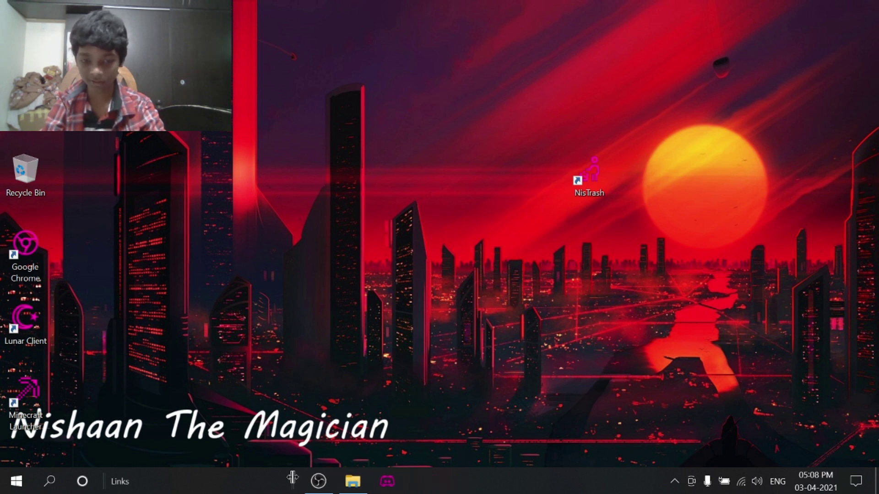
# Refresh the desktop and add the NisTrash shortcut to the Links toolbar on the taskbar.
pyautogui.rightClick(258, 155)
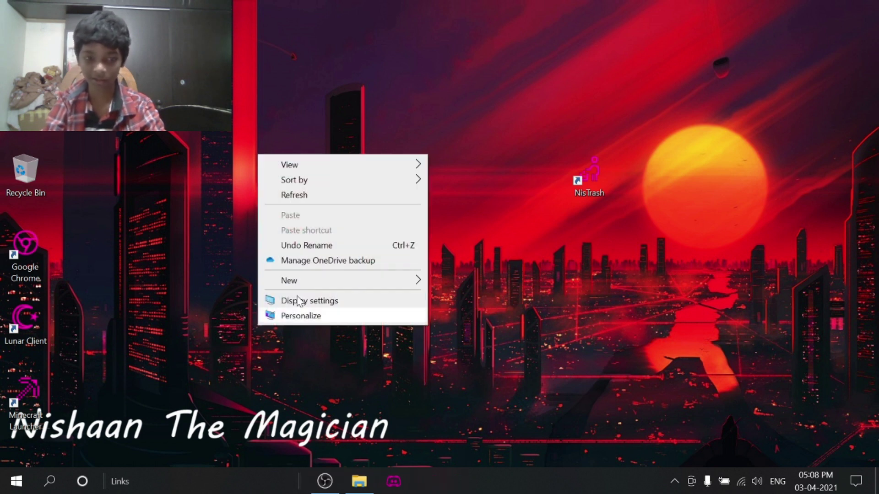
pyautogui.click(285, 193)
pyautogui.moveTo(576, 175); pyautogui.dragTo(159, 448)
pyautogui.moveTo(151, 482); pyautogui.dragTo(150, 480)
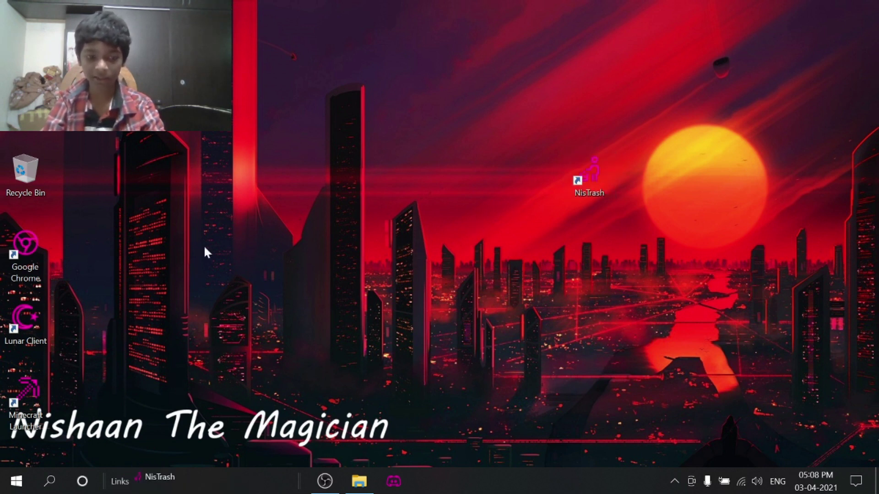
# View the system properties of This PC and close the window.
pyautogui.rightClick(18, 110)
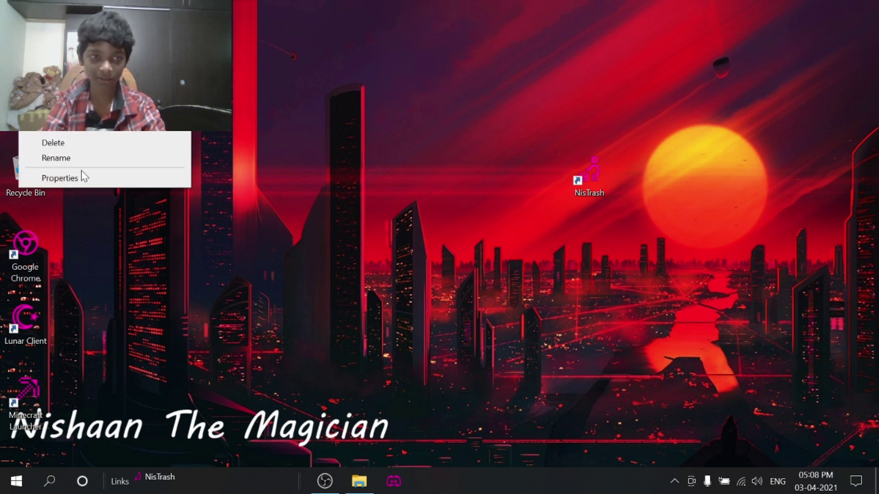
pyautogui.click(141, 180)
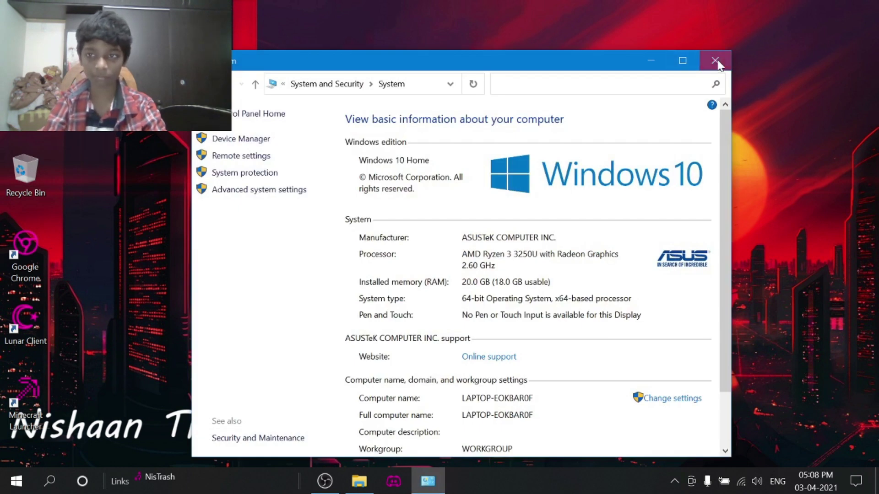
pyautogui.click(715, 61)
# Create a desktop shortcut to This PC, place it below NisTrash and rename it as NisPc.
pyautogui.rightClick(18, 110)
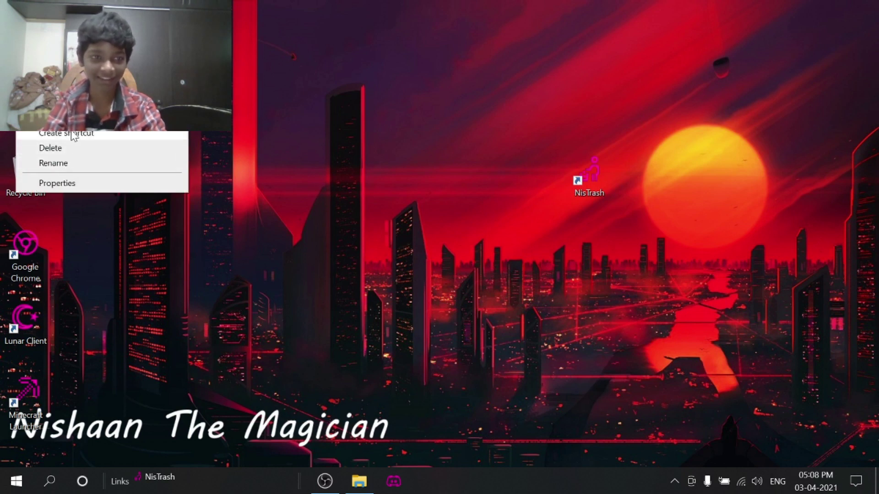
pyautogui.click(87, 133)
pyautogui.rightClick(638, 281)
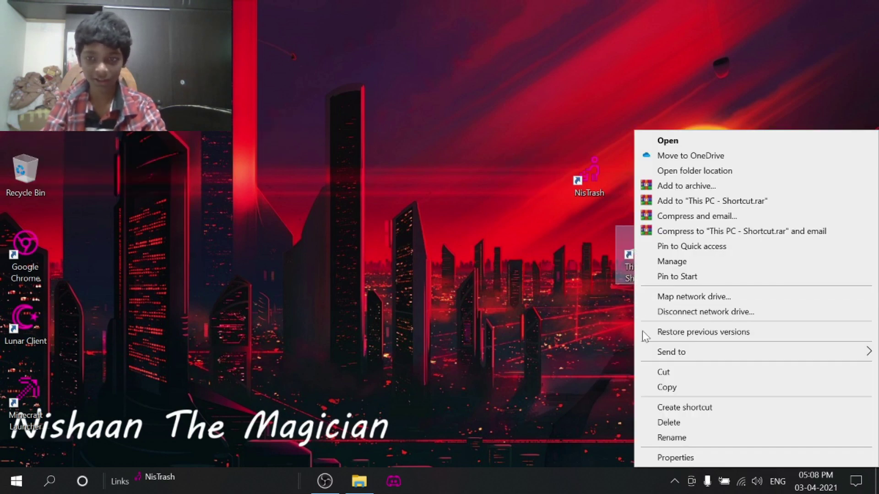
pyautogui.click(673, 435)
pyautogui.press('BackSpace')
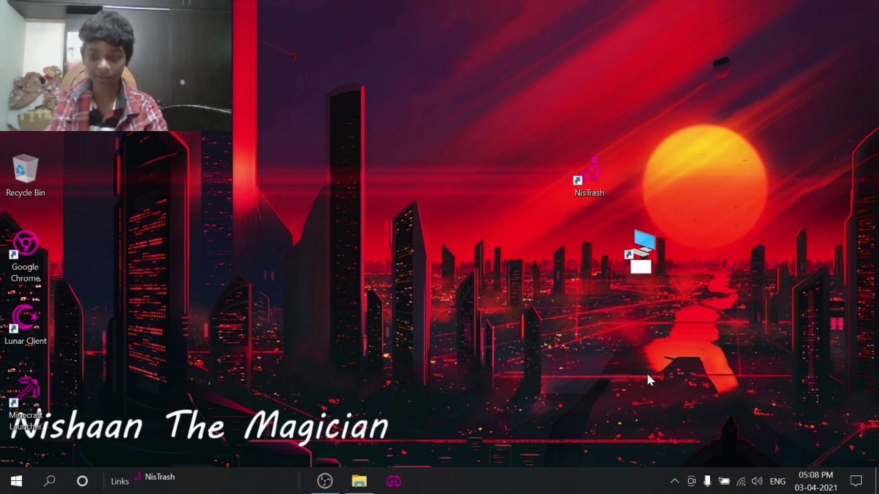
pyautogui.write('NisPc')
pyautogui.press('Return')
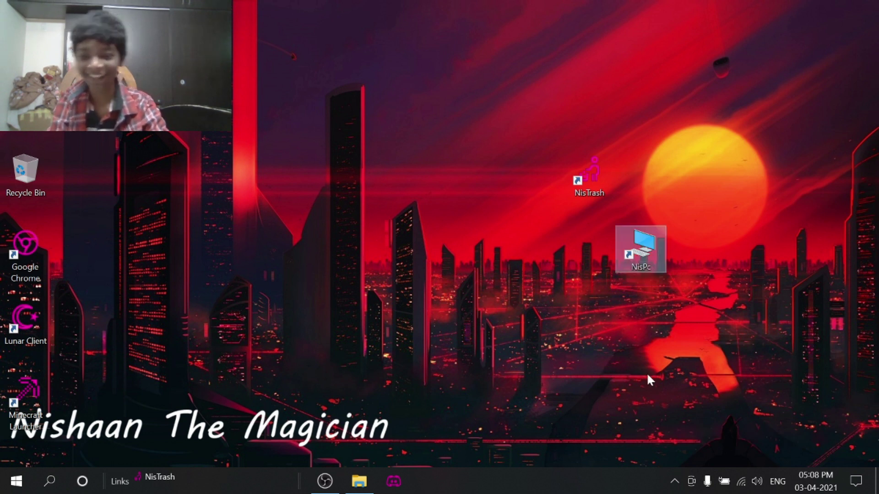
# Change the NisPc shortcut's icon to icons8_hips.ico from the Ic folder and add the shortcut to the Links toolbar.
pyautogui.rightClick(634, 254)
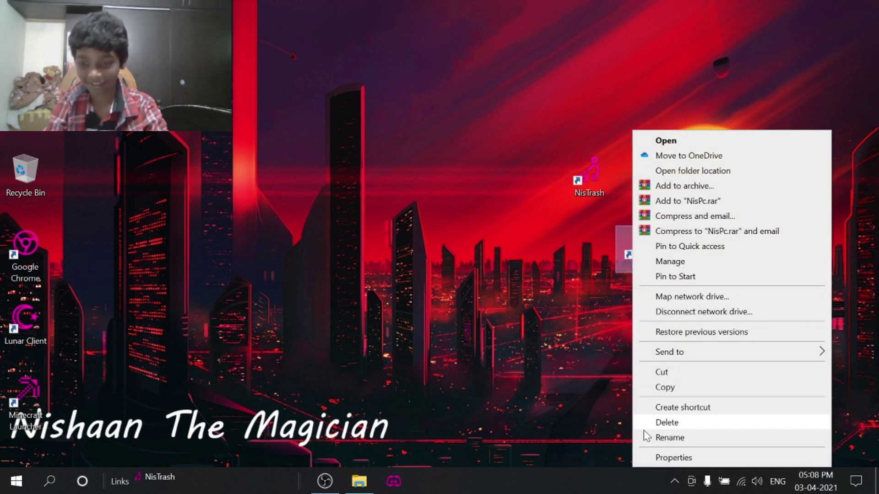
pyautogui.click(673, 458)
pyautogui.click(764, 355)
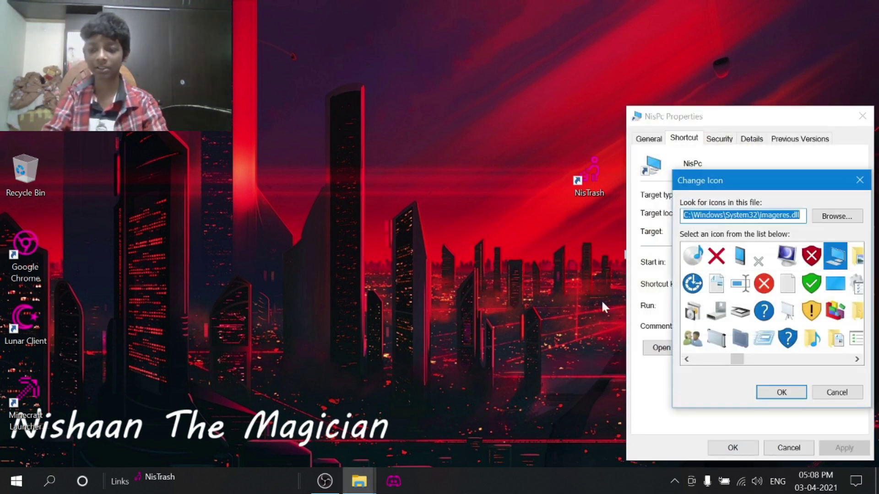
pyautogui.click(836, 216)
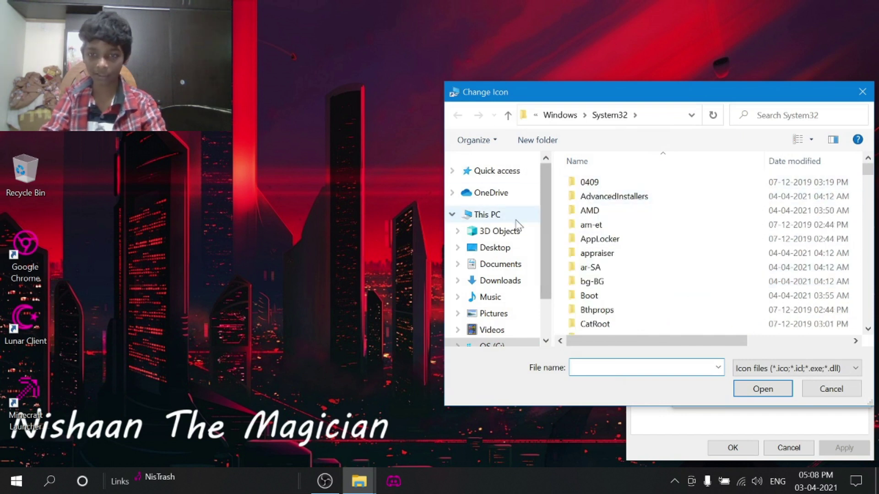
pyautogui.click(497, 173)
pyautogui.doubleClick(626, 204)
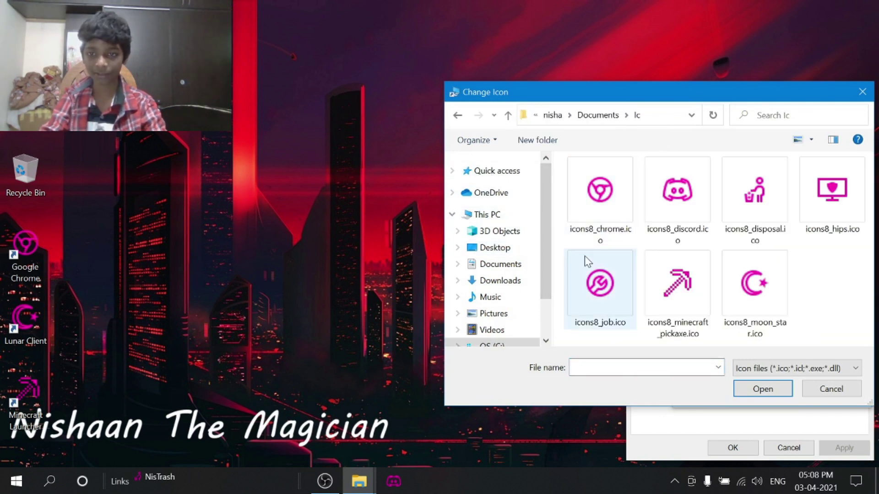
pyautogui.click(817, 216)
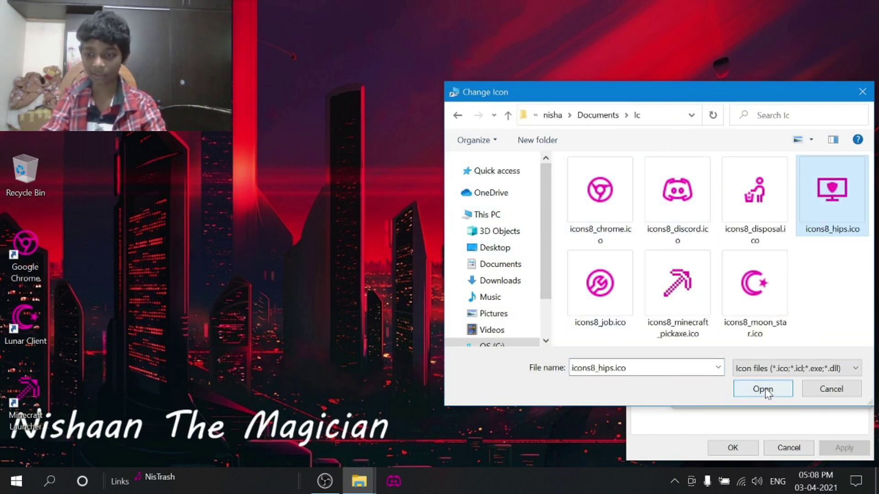
pyautogui.click(763, 389)
pyautogui.click(782, 391)
pyautogui.click(823, 448)
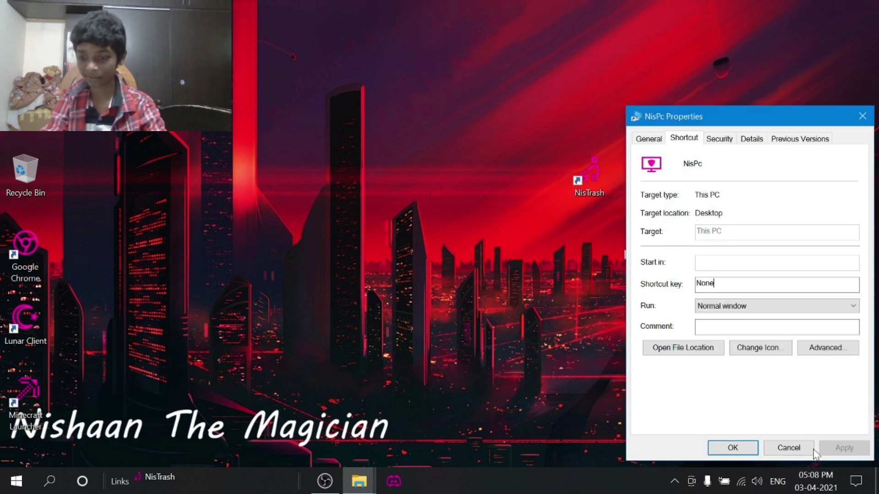
pyautogui.click(788, 447)
pyautogui.moveTo(641, 249); pyautogui.dragTo(197, 479)
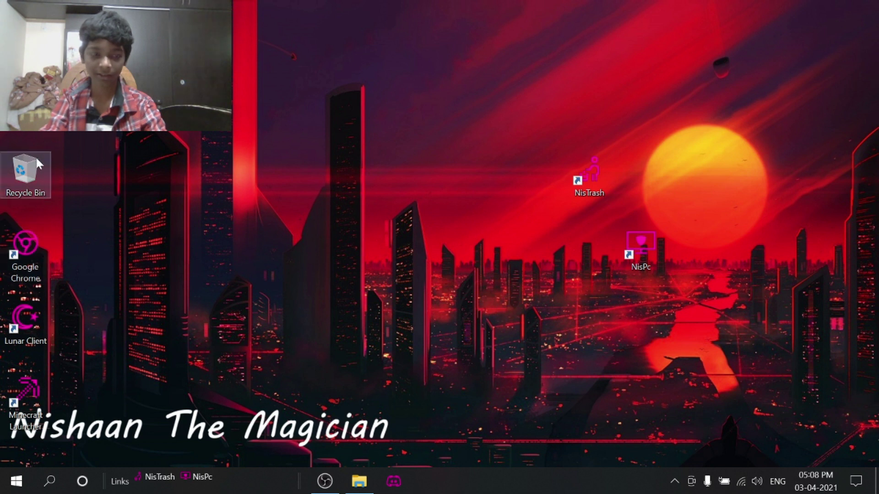
# Create a desktop shortcut to Control Panel, place it below NisPc and rename it as NisPannel.
pyautogui.rightClick(36, 171)
pyautogui.click(69, 243)
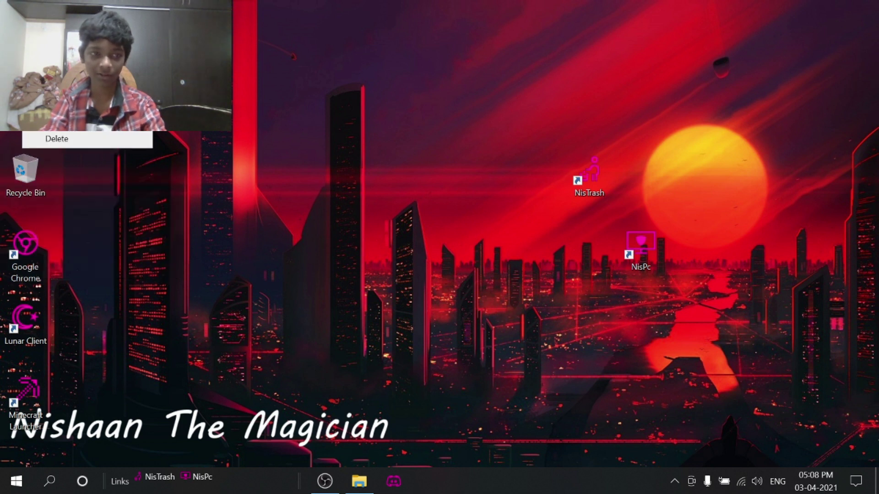
pyautogui.moveTo(80, 113); pyautogui.dragTo(679, 400)
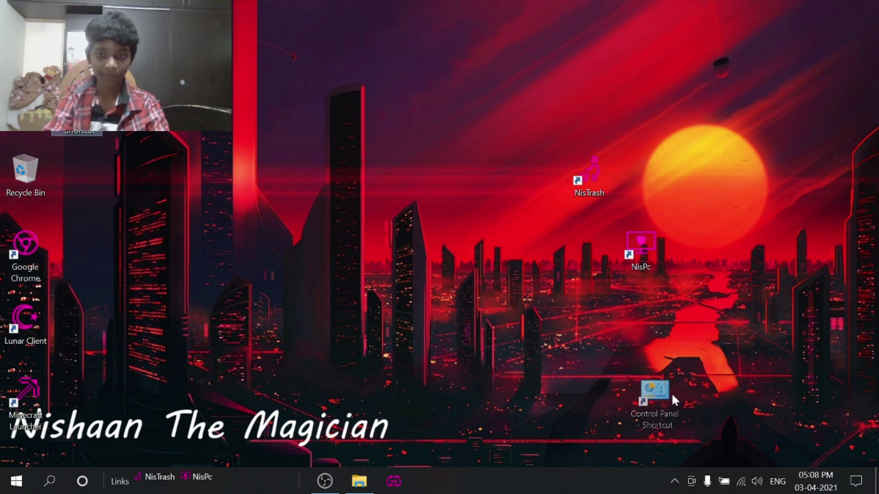
pyautogui.rightClick(679, 399)
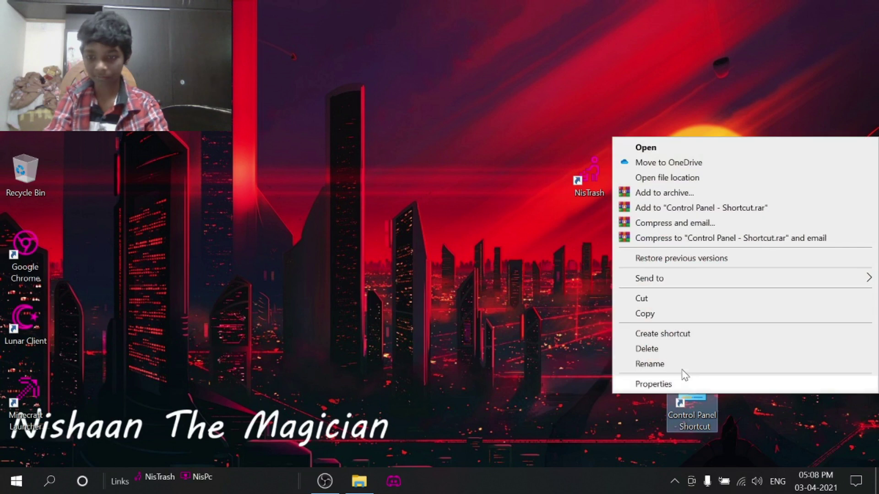
pyautogui.click(656, 363)
pyautogui.write('NisPannel')
pyautogui.press('Return')
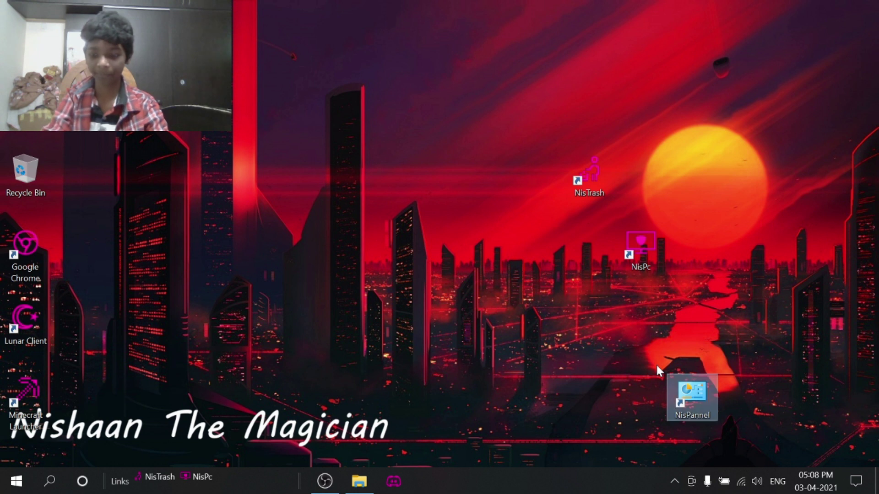
# Change the NisPannel shortcut's icon to icons8_job.ico from the Ic folder.
pyautogui.rightClick(700, 380)
pyautogui.click(702, 372)
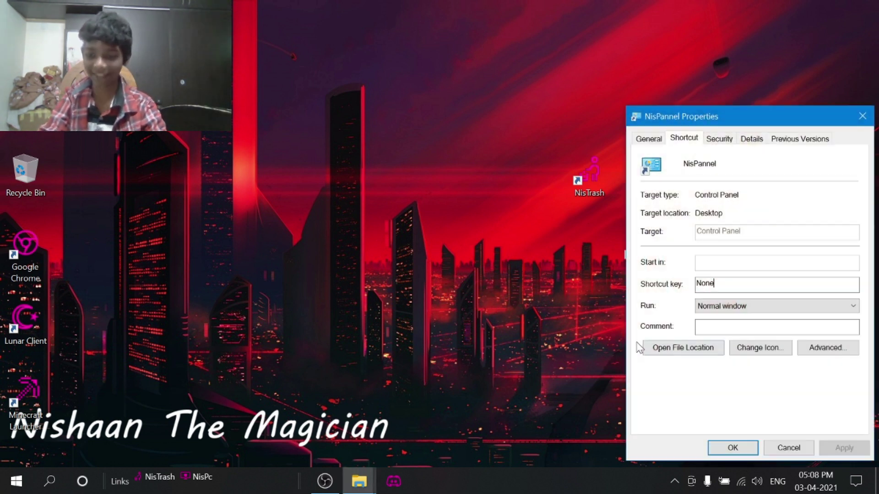
pyautogui.click(777, 347)
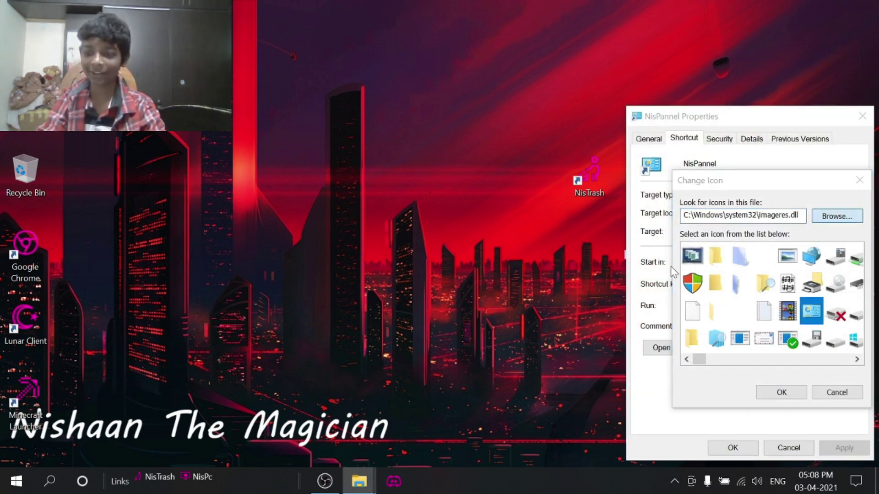
pyautogui.click(498, 172)
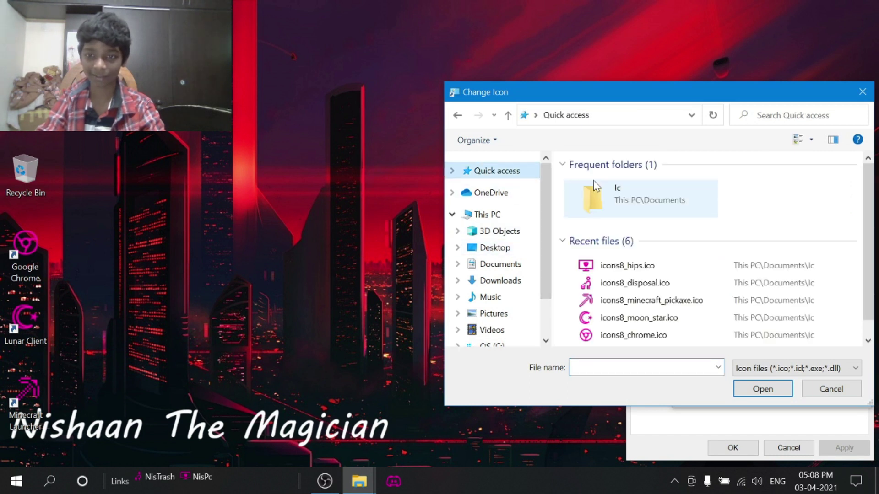
pyautogui.doubleClick(596, 185)
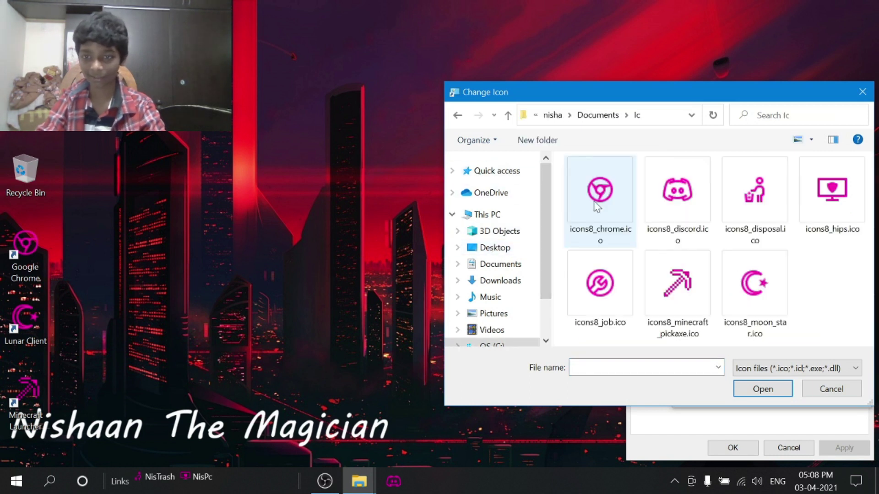
pyautogui.click(601, 304)
pyautogui.click(774, 388)
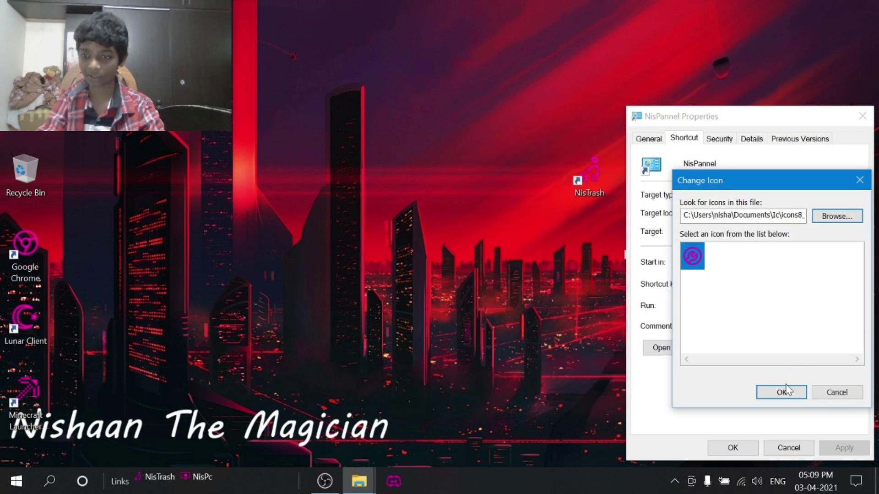
pyautogui.click(787, 390)
pyautogui.click(735, 449)
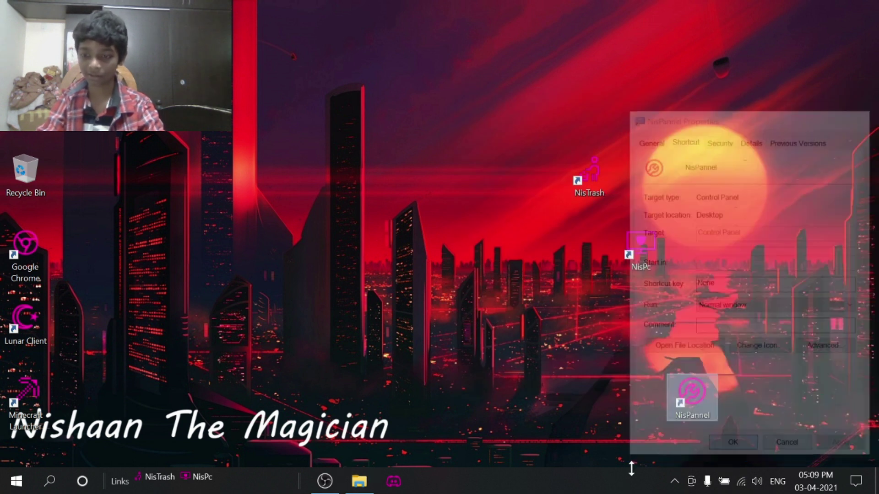
# Add the NisPannel shortcut to the Links toolbar on the taskbar after NisPc.
pyautogui.click(629, 329)
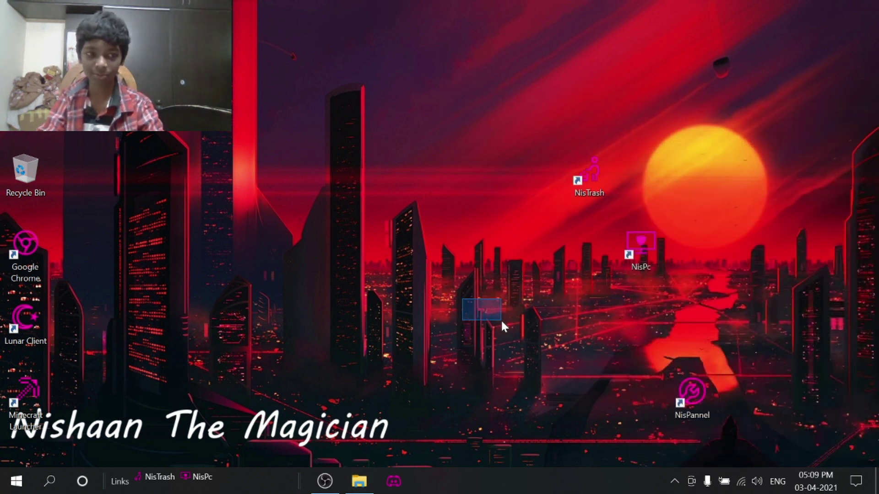
pyautogui.moveTo(699, 405); pyautogui.dragTo(263, 477)
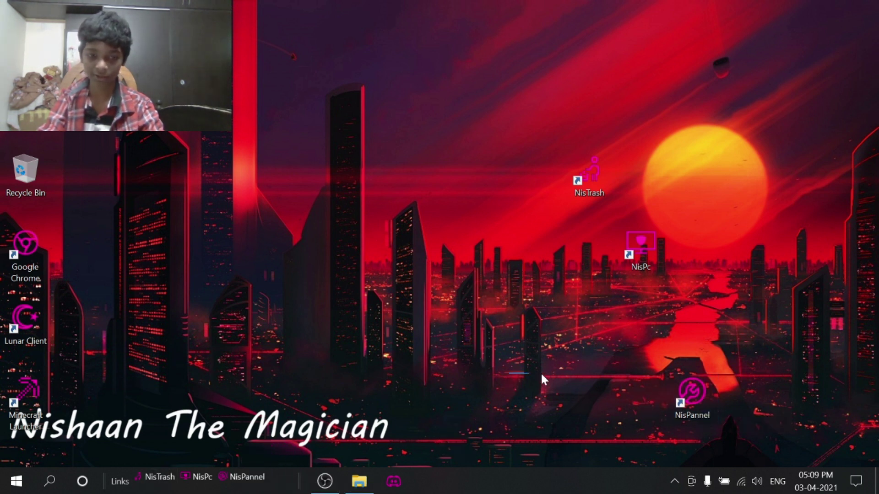
pyautogui.click(674, 480)
pyautogui.click(540, 348)
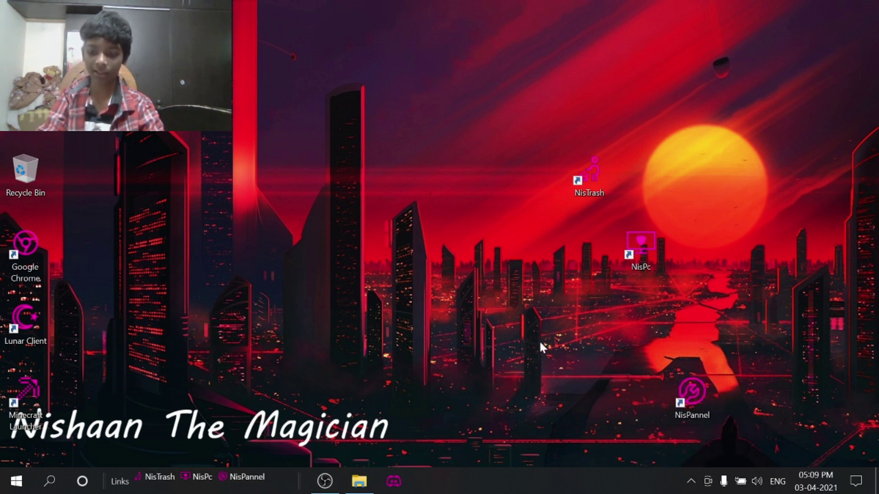
# Permanently delete the NisTrash, NisPc and NisPannel shortcuts from the desktop.
pyautogui.moveTo(748, 438); pyautogui.dragTo(496, 84)
pyautogui.hotkey('shift', 'Delete')
pyautogui.press('Return')
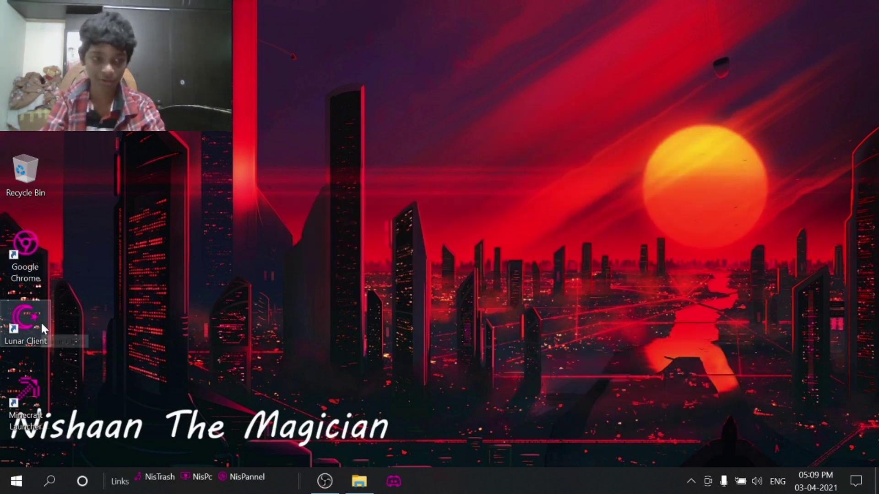
# Pin Lunar Client, Minecraft Launcher and Google Chrome to the taskbar after Discord and refresh the desktop.
pyautogui.moveTo(249, 394); pyautogui.dragTo(428, 481)
pyautogui.moveTo(32, 394); pyautogui.dragTo(480, 480)
pyautogui.moveTo(25, 256); pyautogui.dragTo(521, 479)
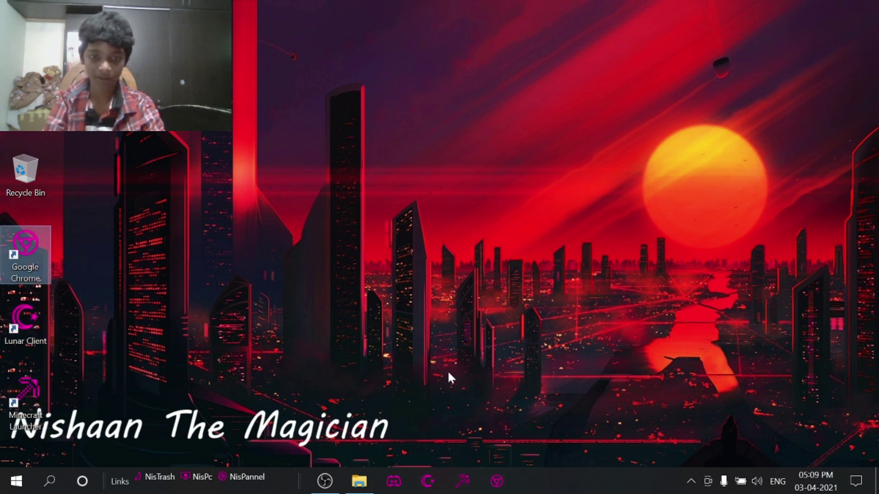
pyautogui.rightClick(422, 263)
pyautogui.click(470, 301)
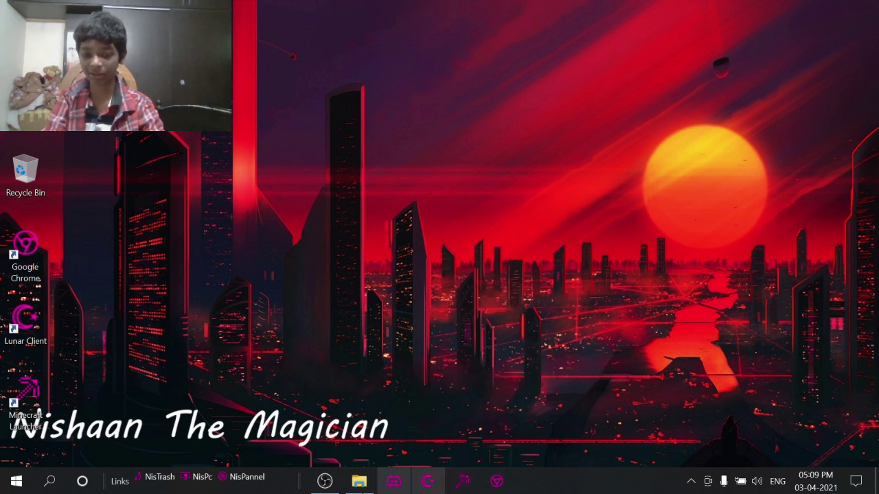
# Move the OBS and File Explorer icons behind Google Chrome on the taskbar and lock the taskbar.
pyautogui.moveTo(314, 489); pyautogui.dragTo(497, 481)
pyautogui.moveTo(324, 481); pyautogui.dragTo(564, 484)
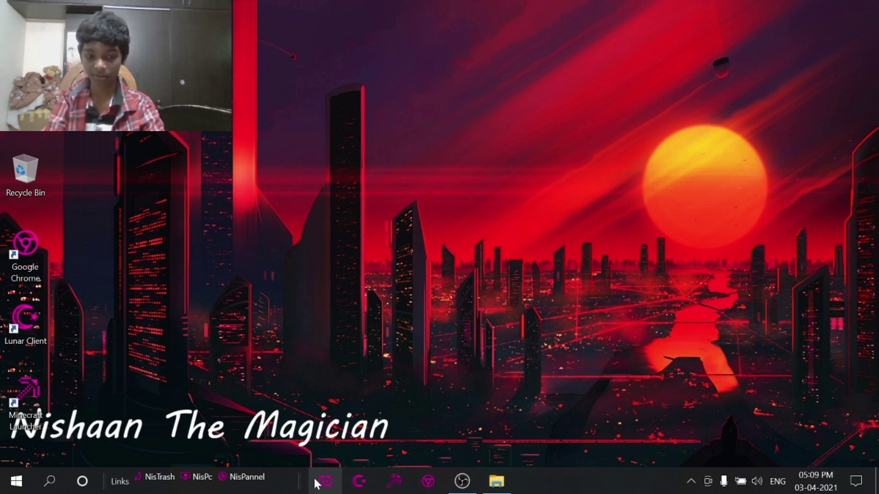
pyautogui.rightClick(563, 480)
pyautogui.click(592, 455)
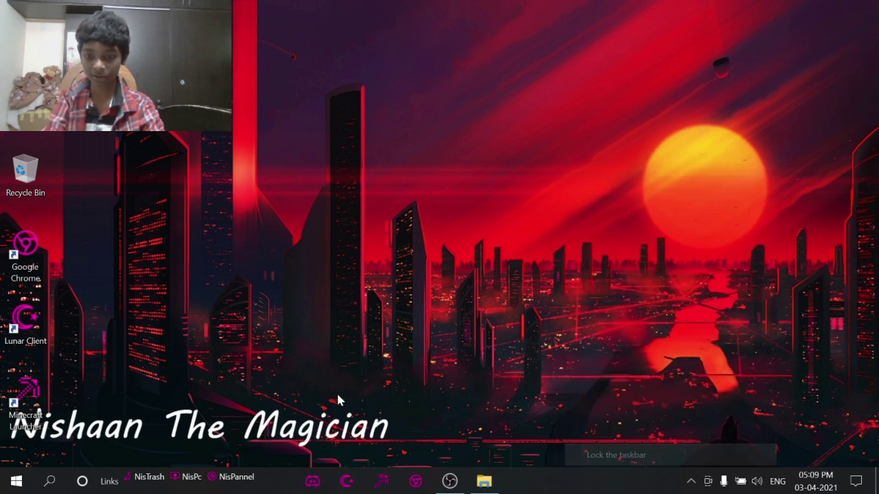
pyautogui.rightClick(617, 481)
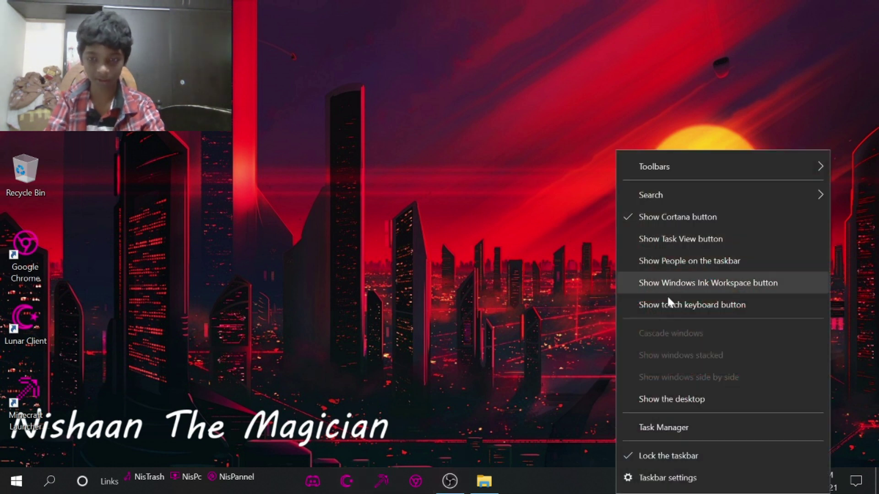
pyautogui.click(650, 430)
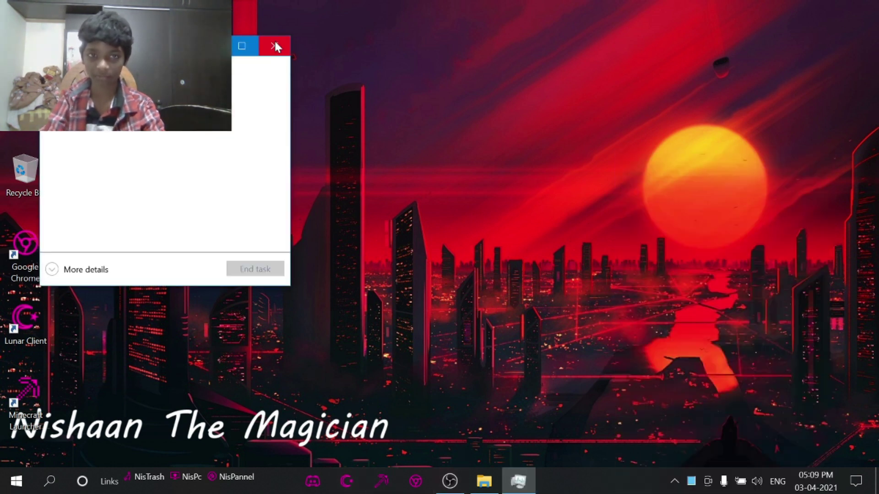
pyautogui.click(274, 46)
# Unlock the taskbar to hide the Links toolbar's title, and lock the taskbar again.
pyautogui.rightClick(595, 480)
pyautogui.click(636, 454)
pyautogui.rightClick(549, 480)
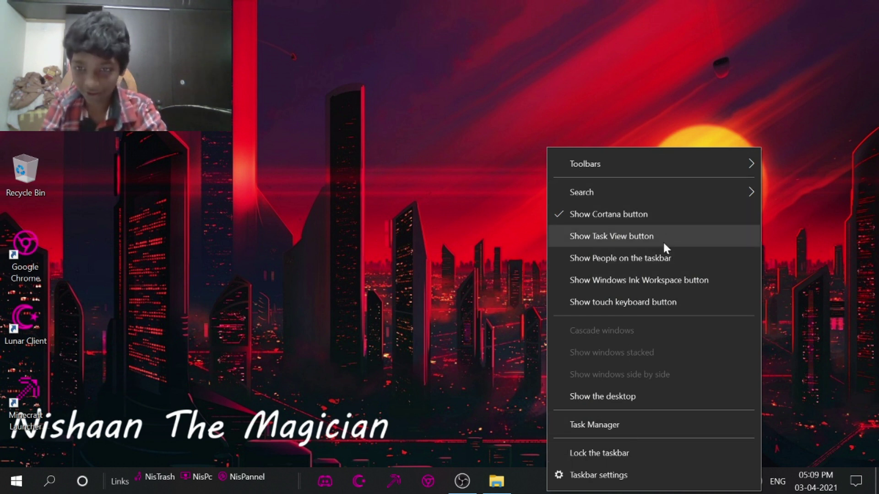
pyautogui.rightClick(523, 485)
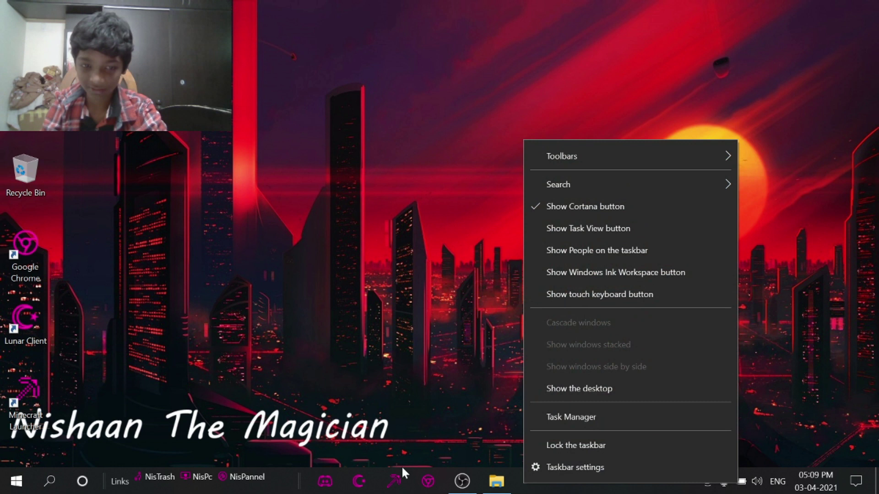
pyautogui.rightClick(274, 480)
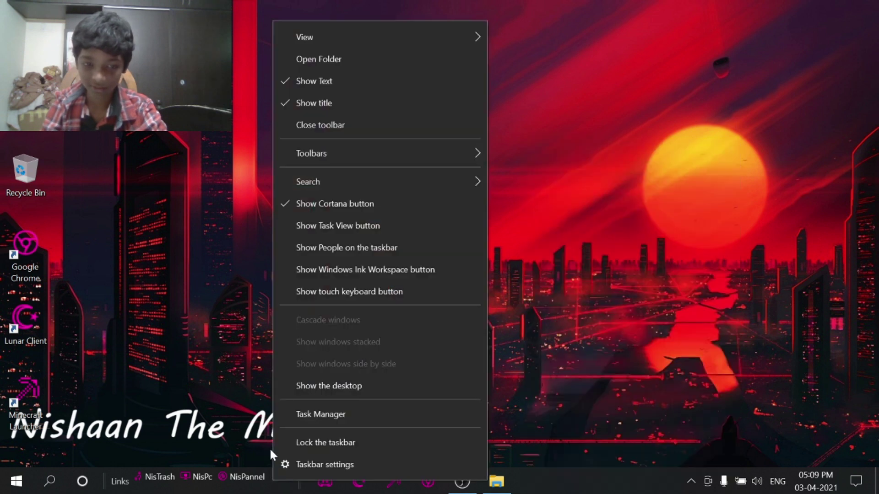
pyautogui.click(331, 81)
pyautogui.rightClick(553, 485)
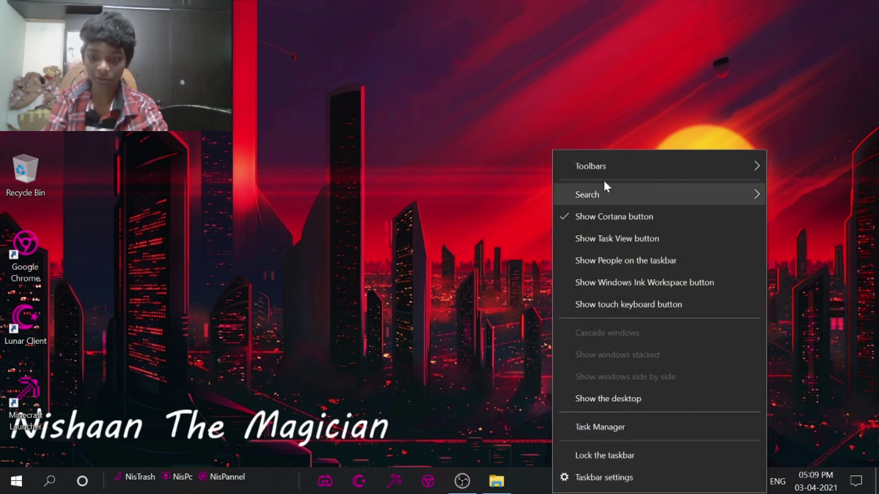
pyautogui.click(614, 454)
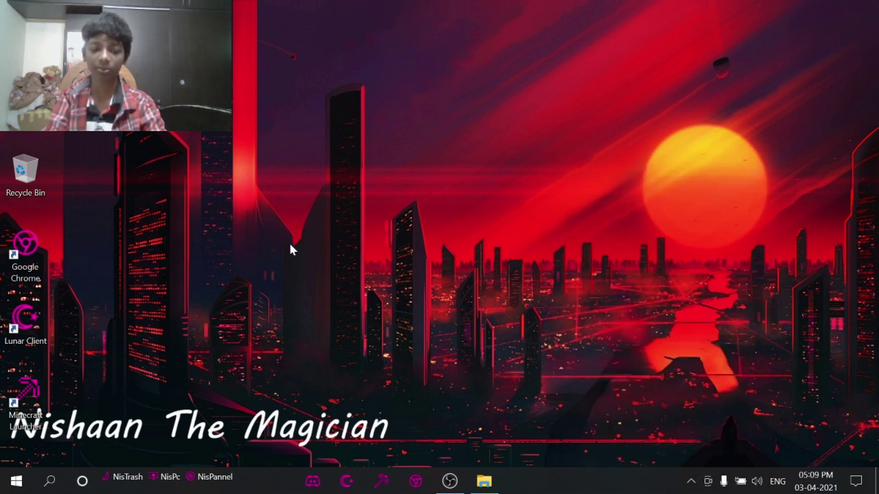
# Refresh the desktop and clear any selection on it.
pyautogui.rightClick(290, 255)
pyautogui.click(344, 302)
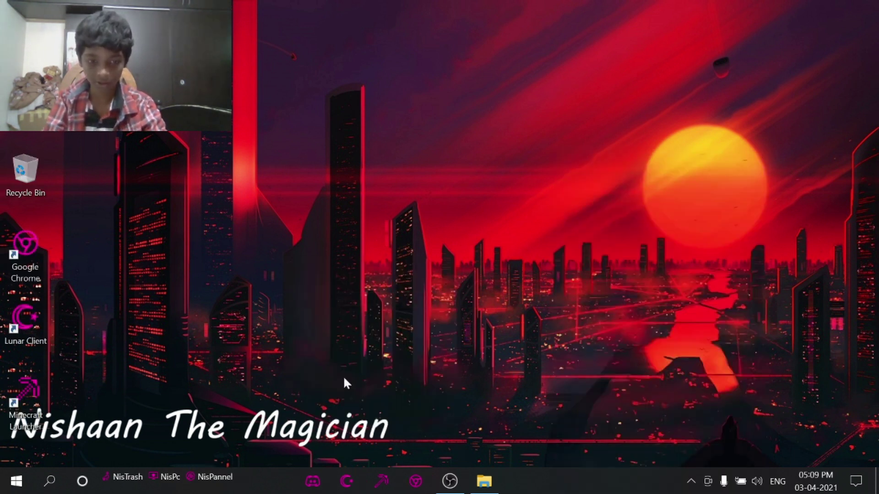
pyautogui.click(715, 61)
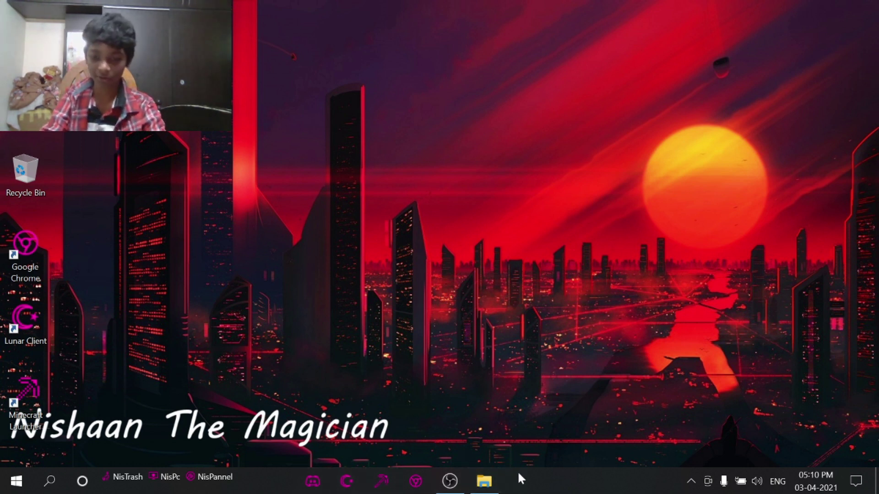
pyautogui.rightClick(552, 487)
pyautogui.click(580, 414)
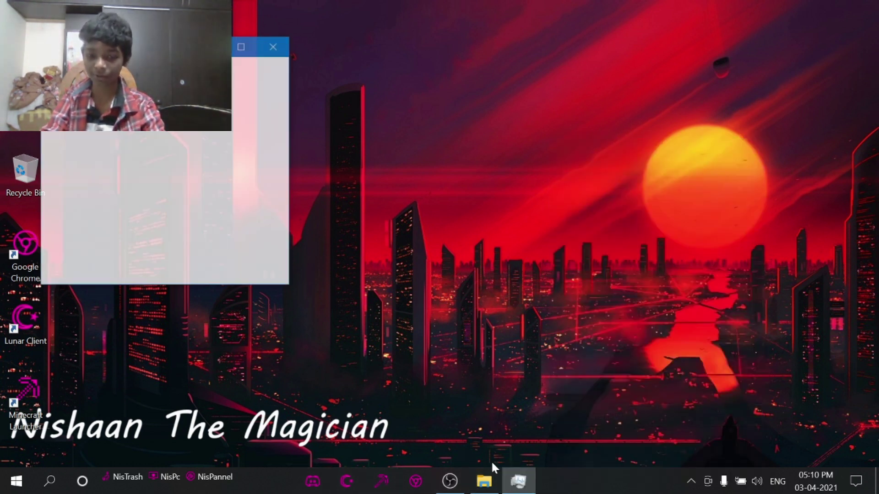
pyautogui.click(272, 52)
# Unlock the taskbar, shift the pinned app icons closer to its centre with the Links toolbar before them, lock it and refresh the desktop.
pyautogui.rightClick(591, 485)
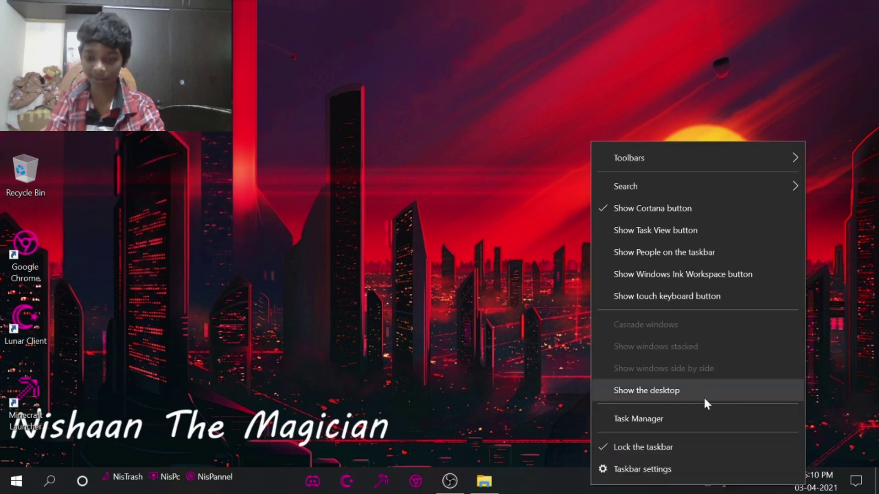
pyautogui.click(641, 448)
pyautogui.moveTo(298, 479); pyautogui.dragTo(602, 470)
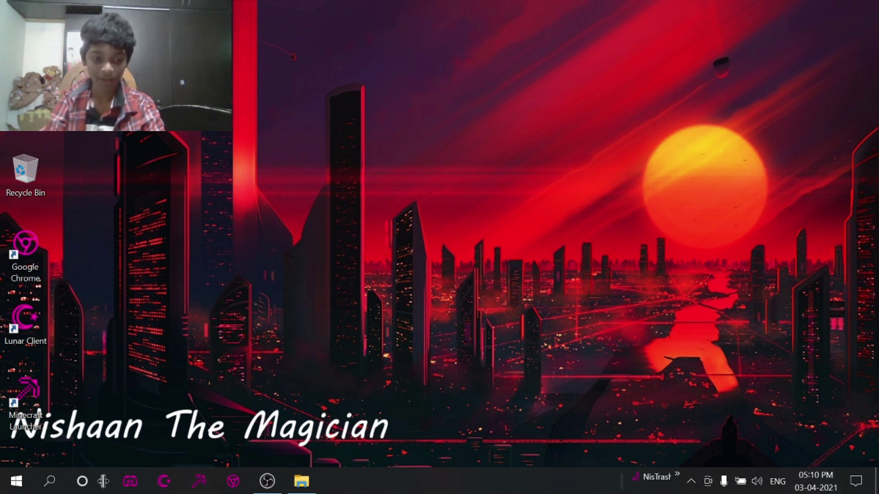
pyautogui.moveTo(622, 481); pyautogui.dragTo(110, 479)
pyautogui.moveTo(570, 480); pyautogui.dragTo(359, 489)
pyautogui.rightClick(345, 489)
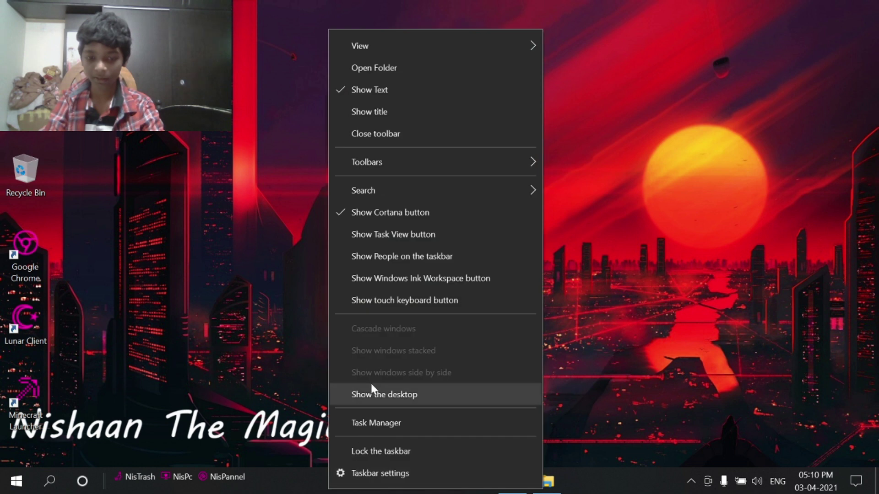
pyautogui.click(352, 451)
pyautogui.rightClick(390, 186)
pyautogui.click(412, 225)
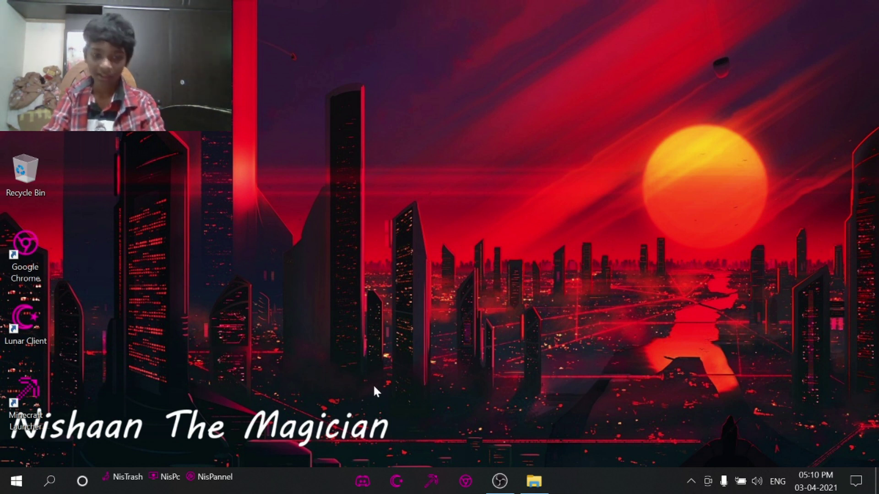
# Delete the Google Chrome, Lunar Client and Minecraft Launcher shortcuts from the desktop.
pyautogui.moveTo(123, 401); pyautogui.dragTo(2, 210)
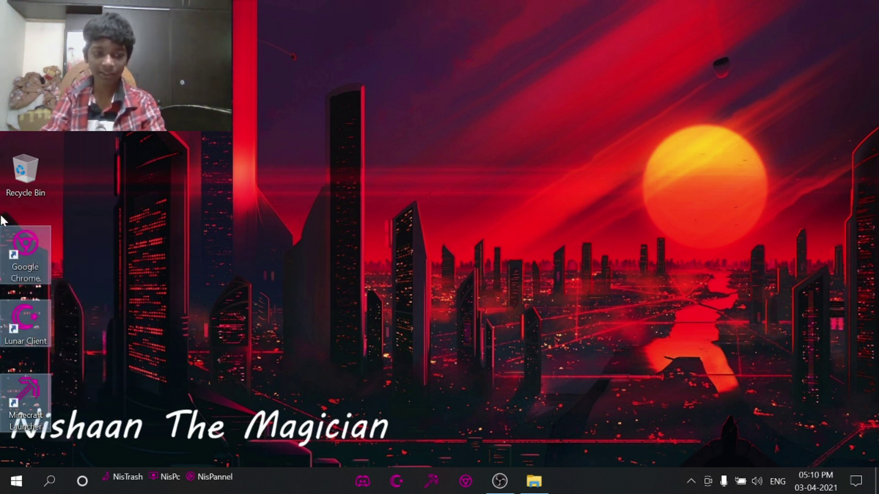
pyautogui.press('Delete')
pyautogui.moveTo(217, 289); pyautogui.dragTo(87, 139)
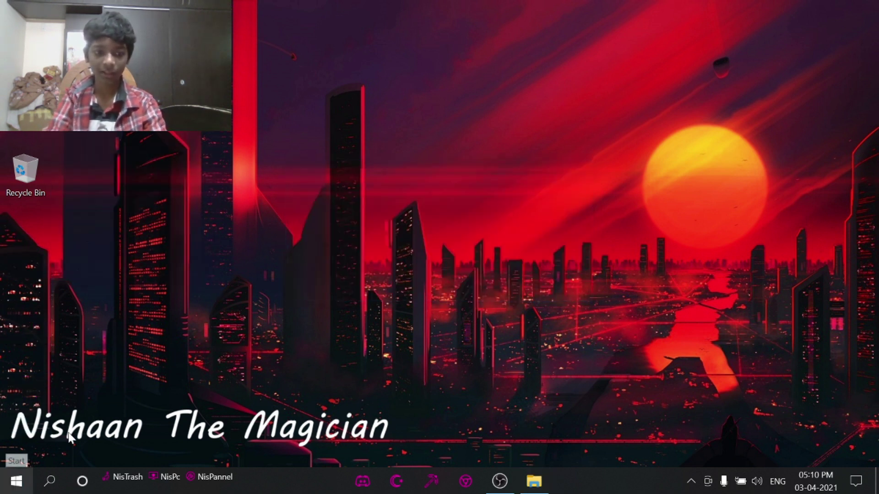
# Try the multicoloured recent picture as the desktop background in the personalization settings, and return to the desktop and refresh it.
pyautogui.rightClick(305, 202)
pyautogui.click(350, 365)
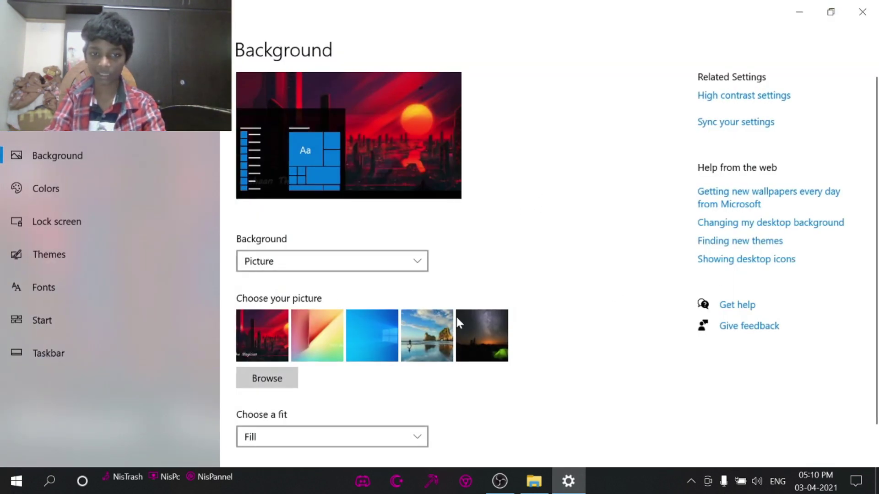
pyautogui.scroll(-2, 457, 317)
pyautogui.click(317, 304)
pyautogui.press('super+d')
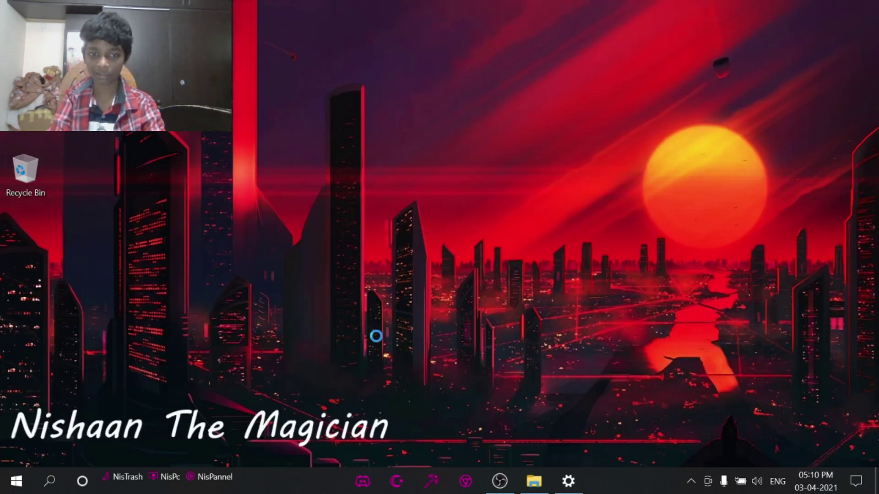
pyautogui.click(565, 481)
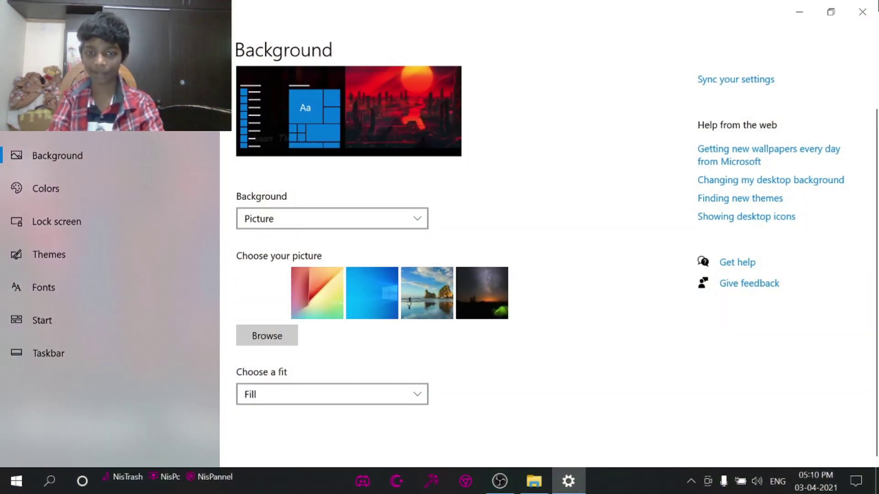
pyautogui.press('super+d')
pyautogui.rightClick(299, 298)
pyautogui.click(345, 170)
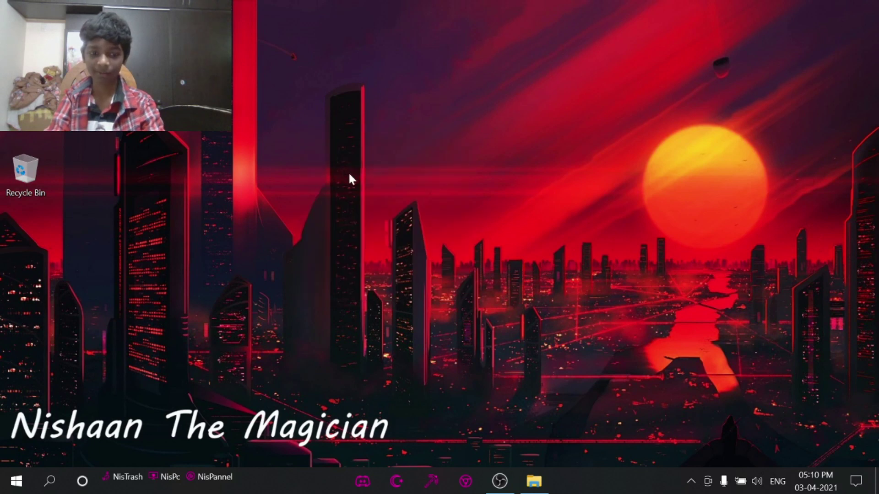